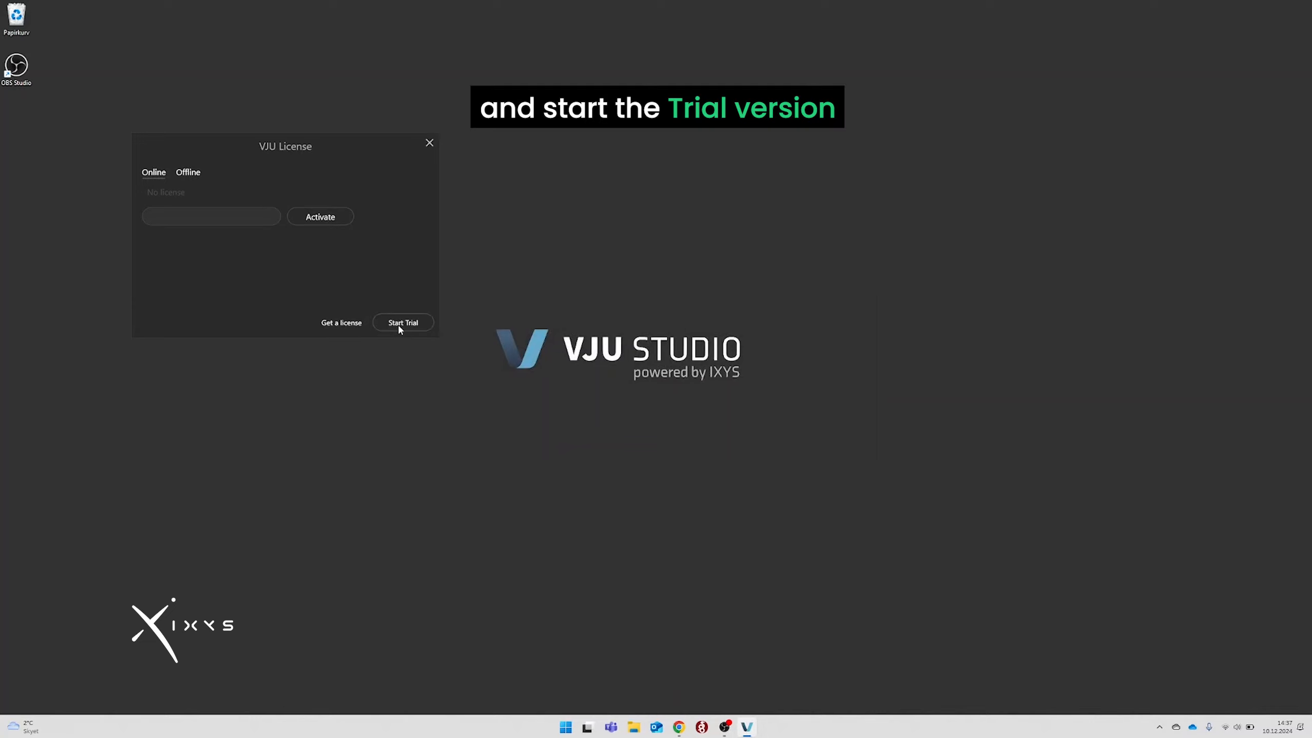
Start the trial version, rename the selected project to "My new project", and create it
left_click(402, 323)
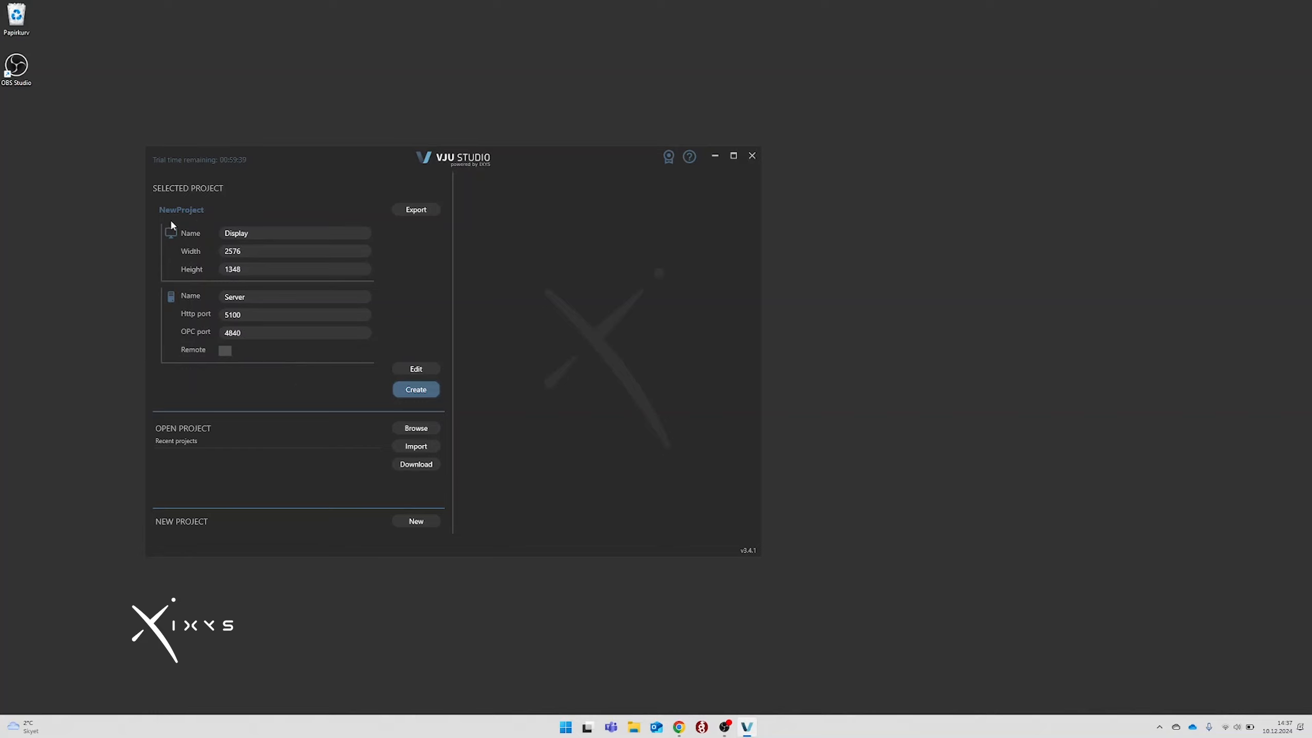
left_click(415, 369)
left_click_drag(215, 215, 133, 208)
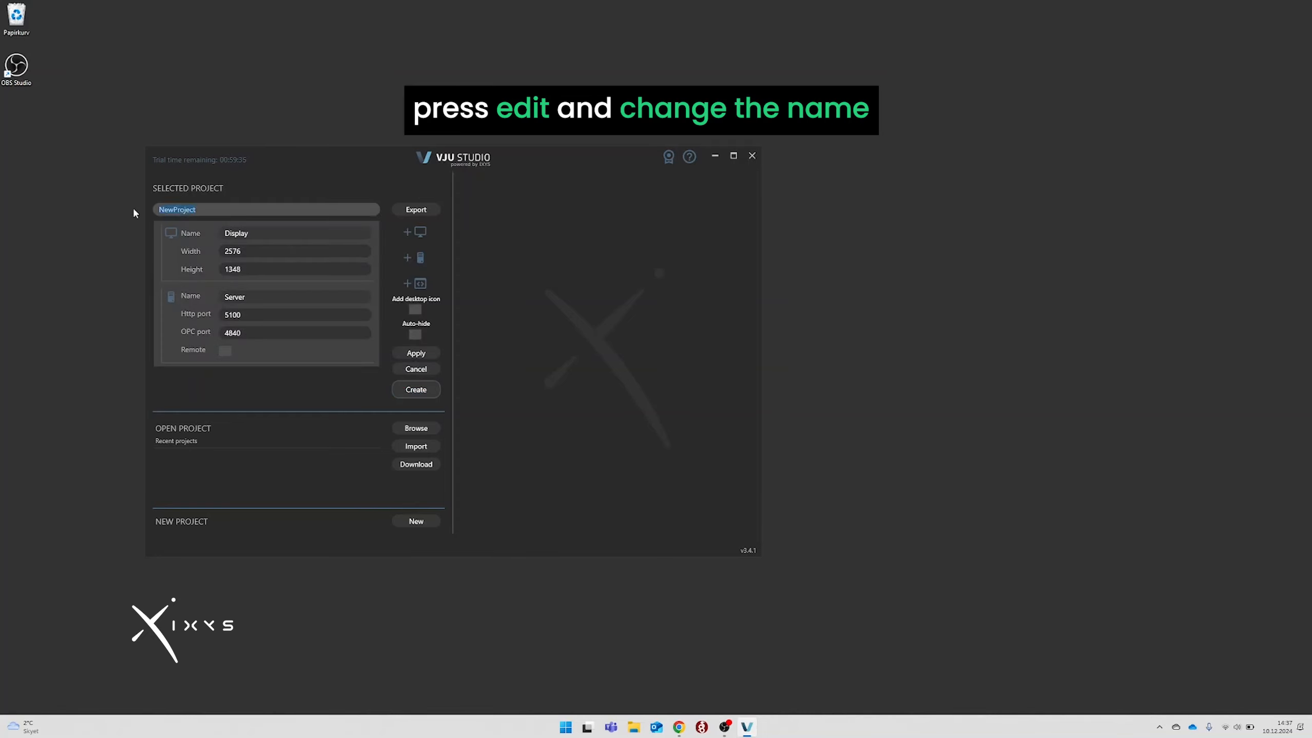
type("My ")
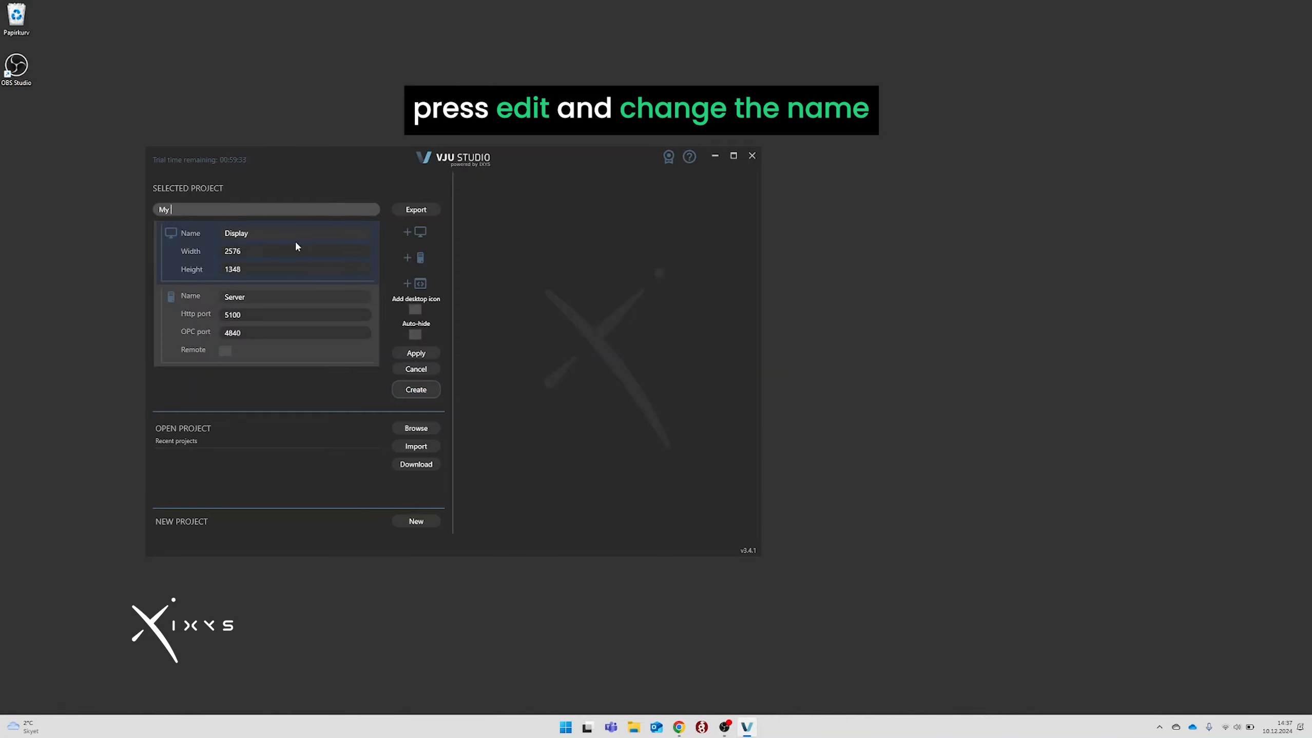
type("new project")
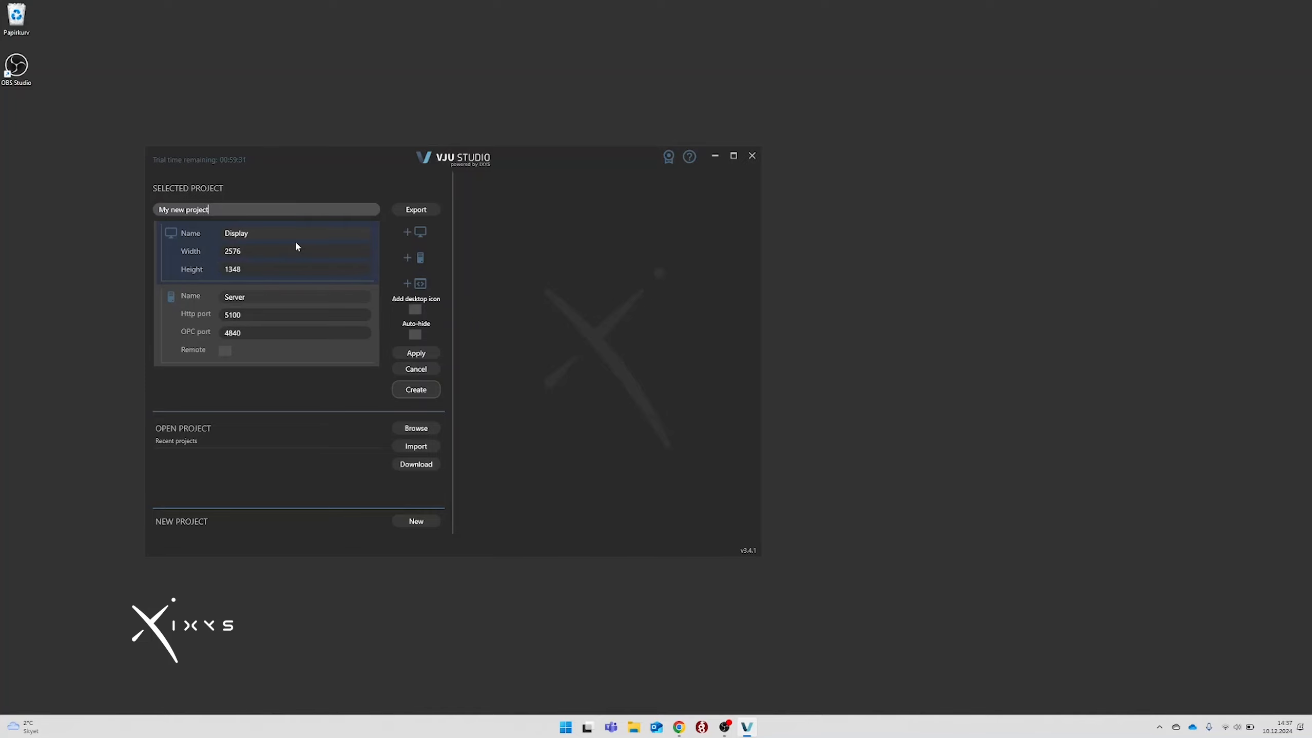
left_click(418, 355)
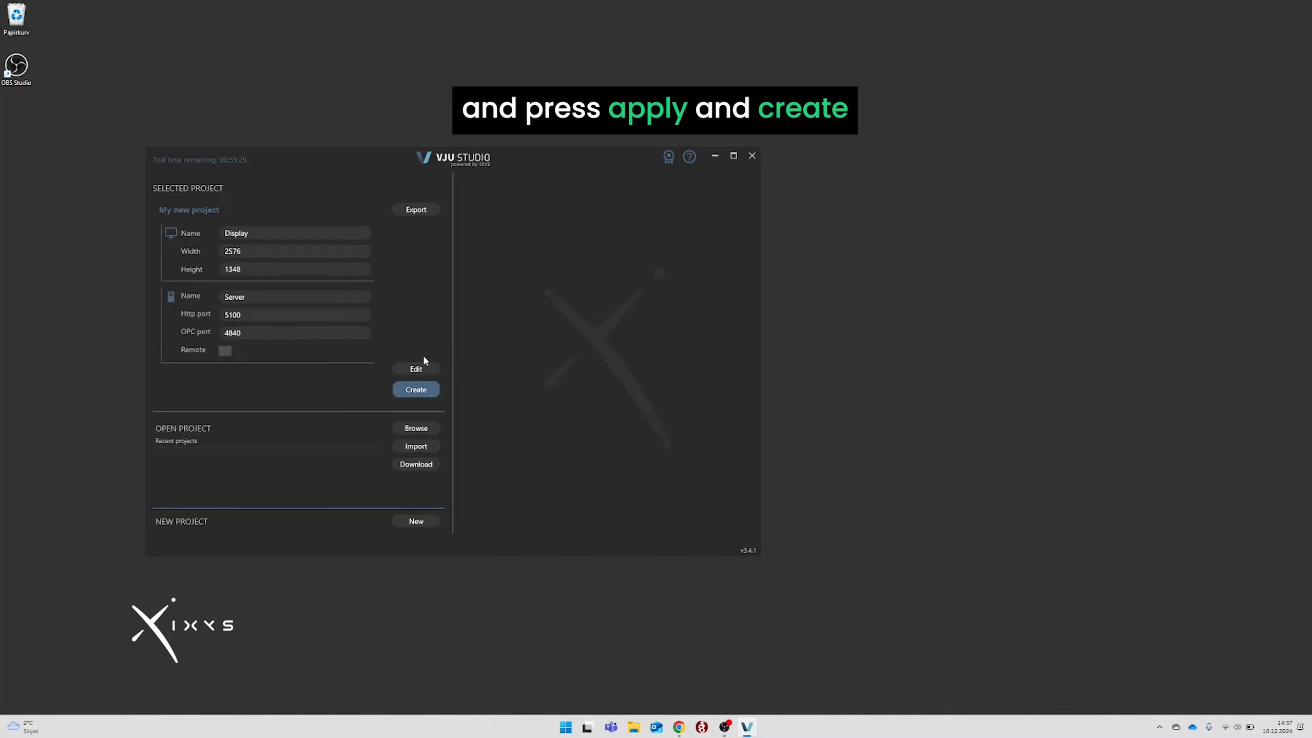
left_click(416, 389)
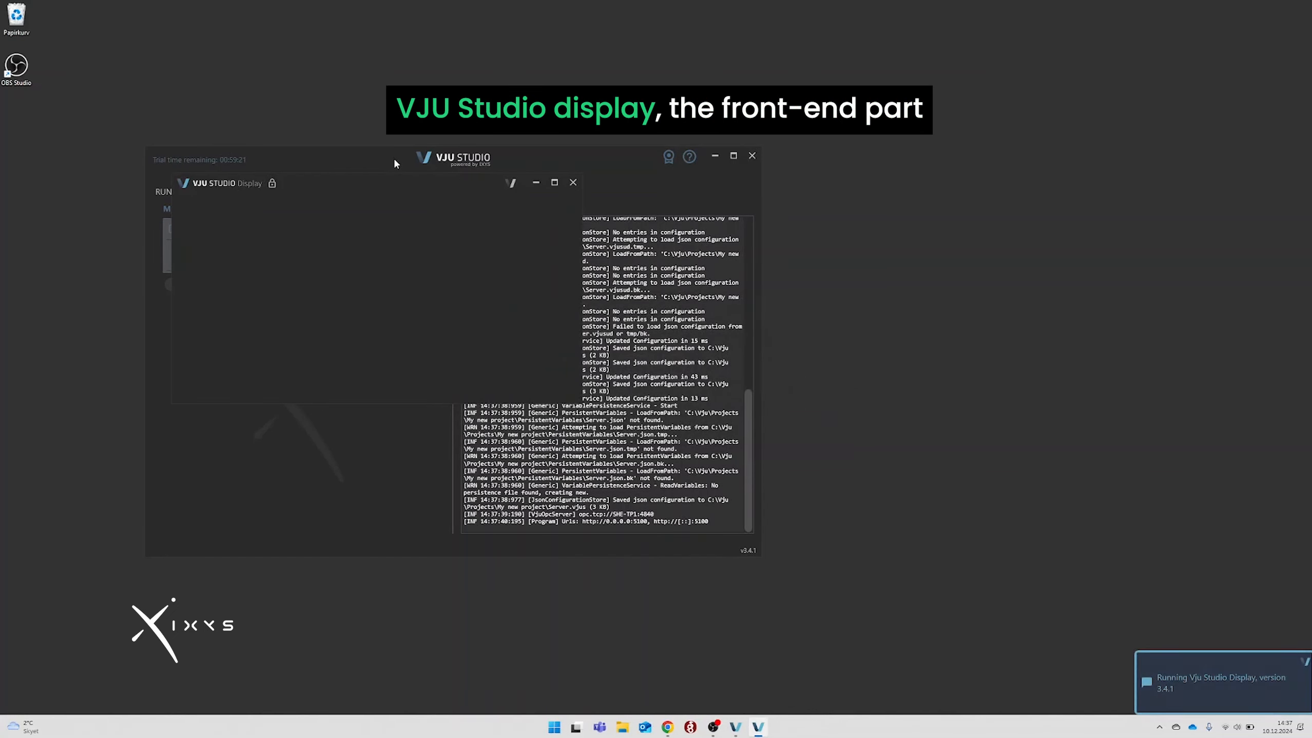
Maximize the project's display window and unlock its design surface for editing
left_click_drag(351, 186, 366, 351)
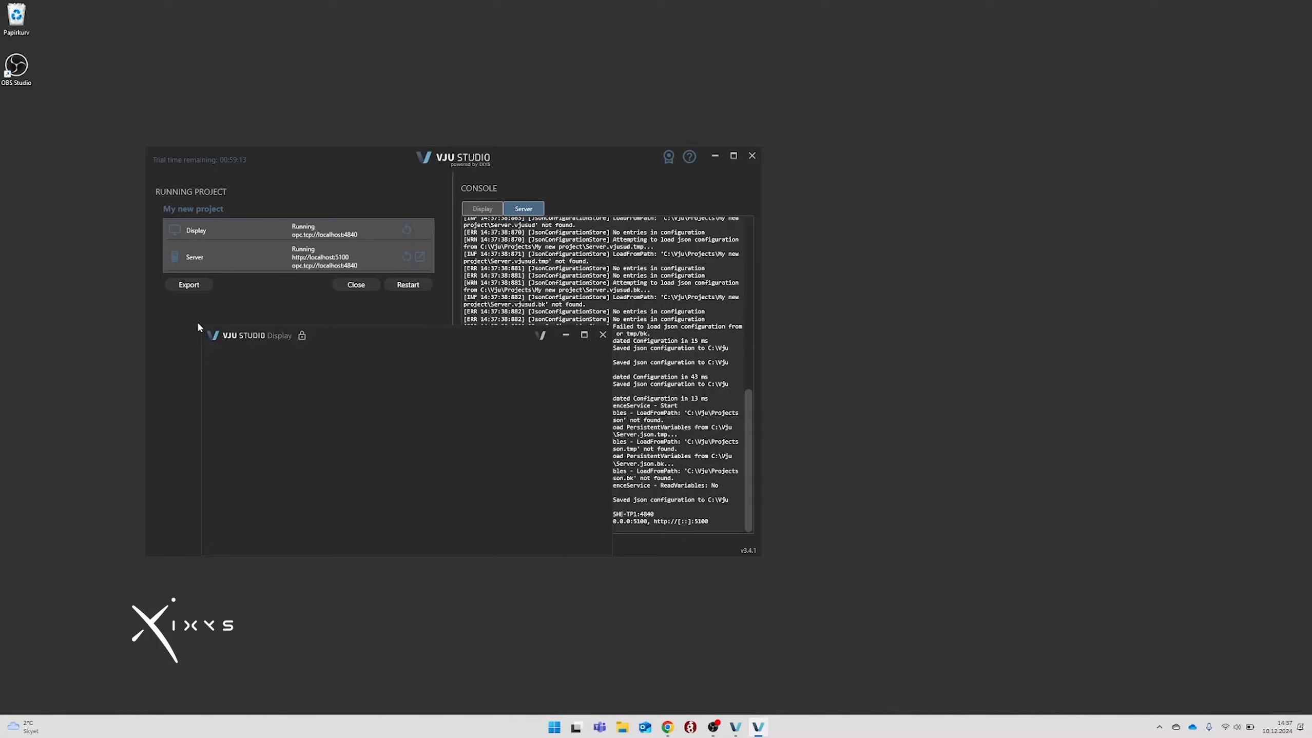
left_click(584, 335)
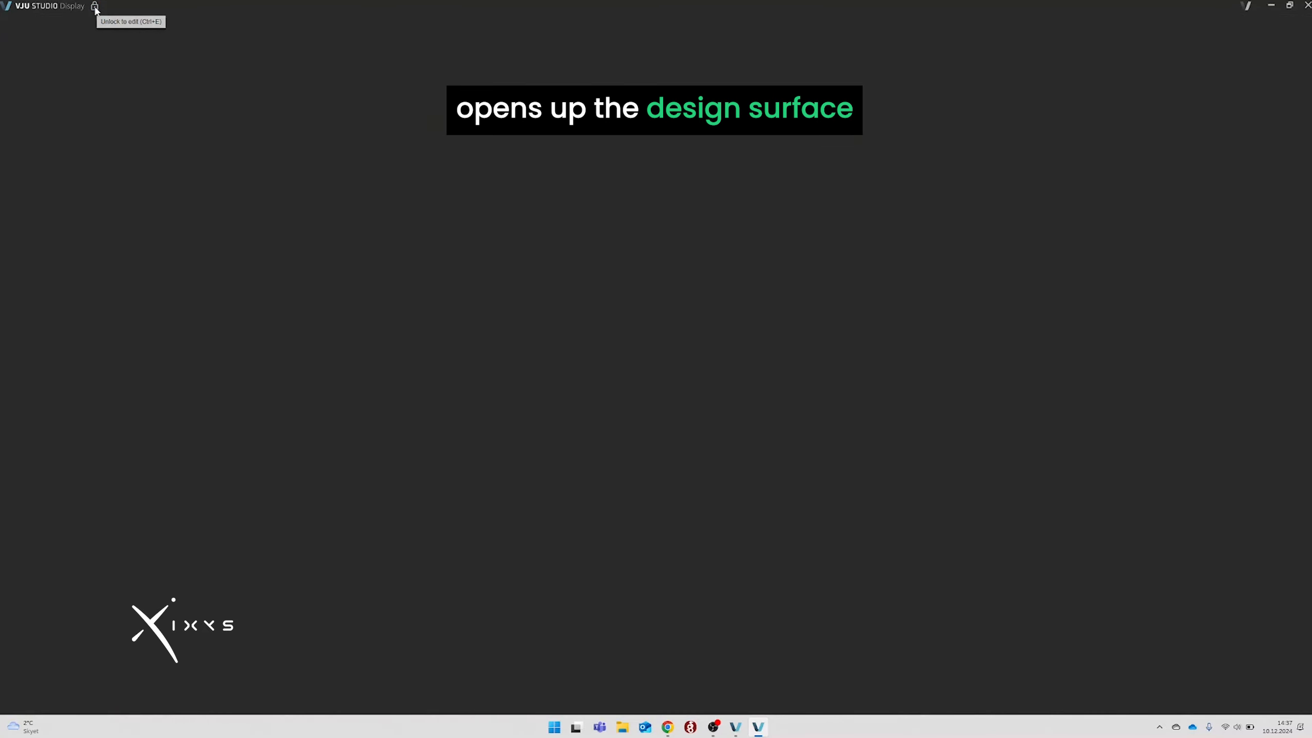
left_click(301, 153)
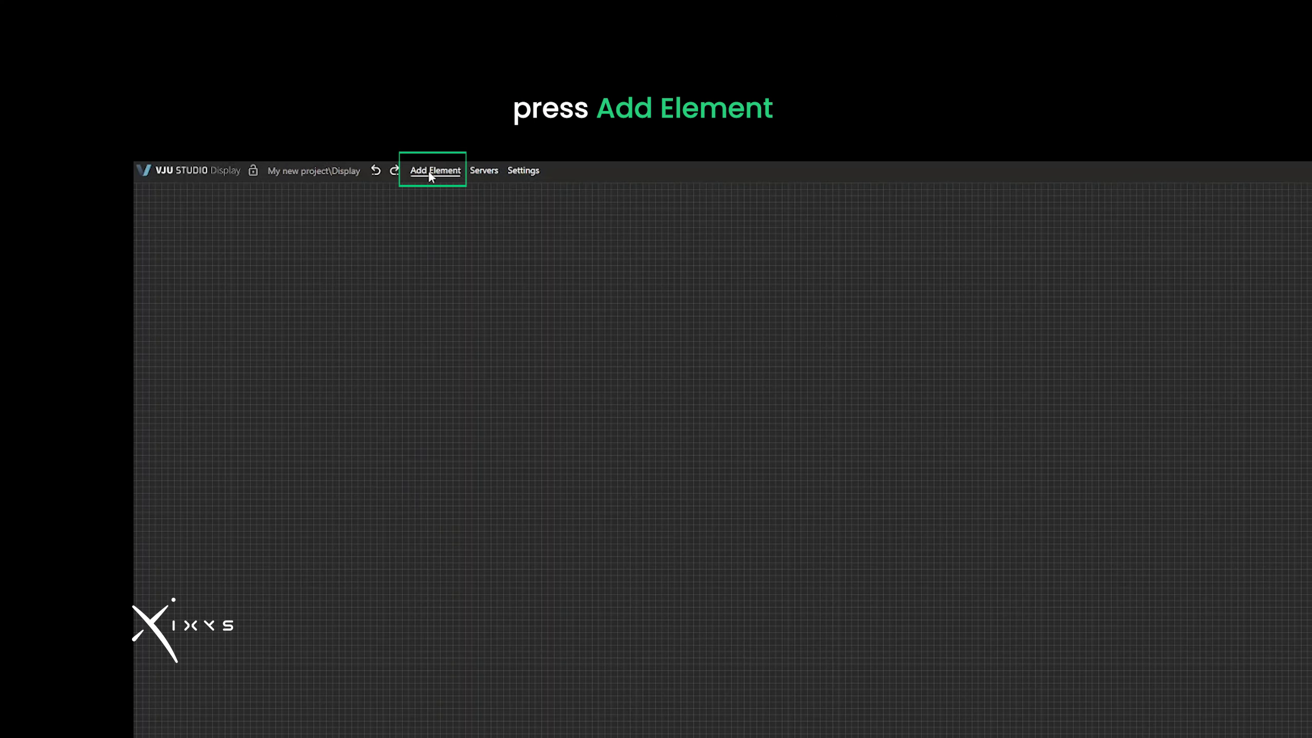
Add a Value and Unit (Hor) element from the most used elements to the upper part of the canvas
left_click(430, 175)
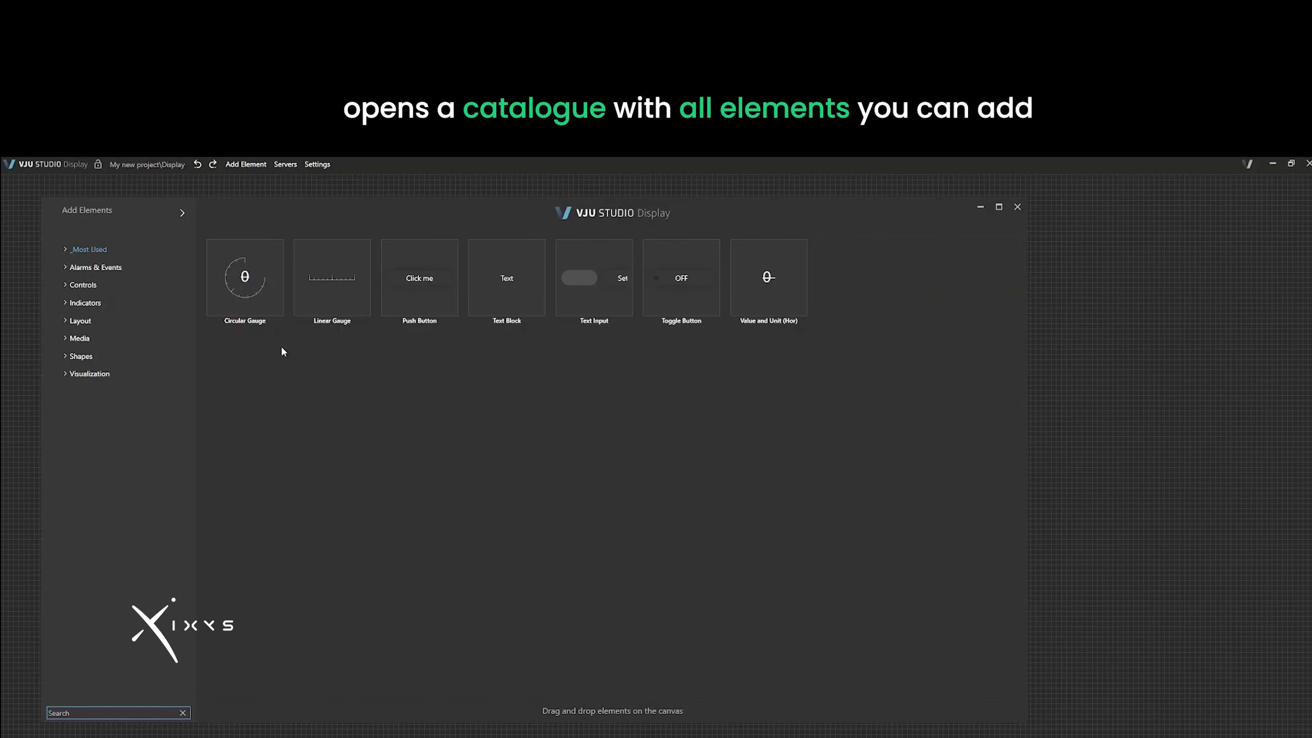
left_click_drag(251, 215, 343, 240)
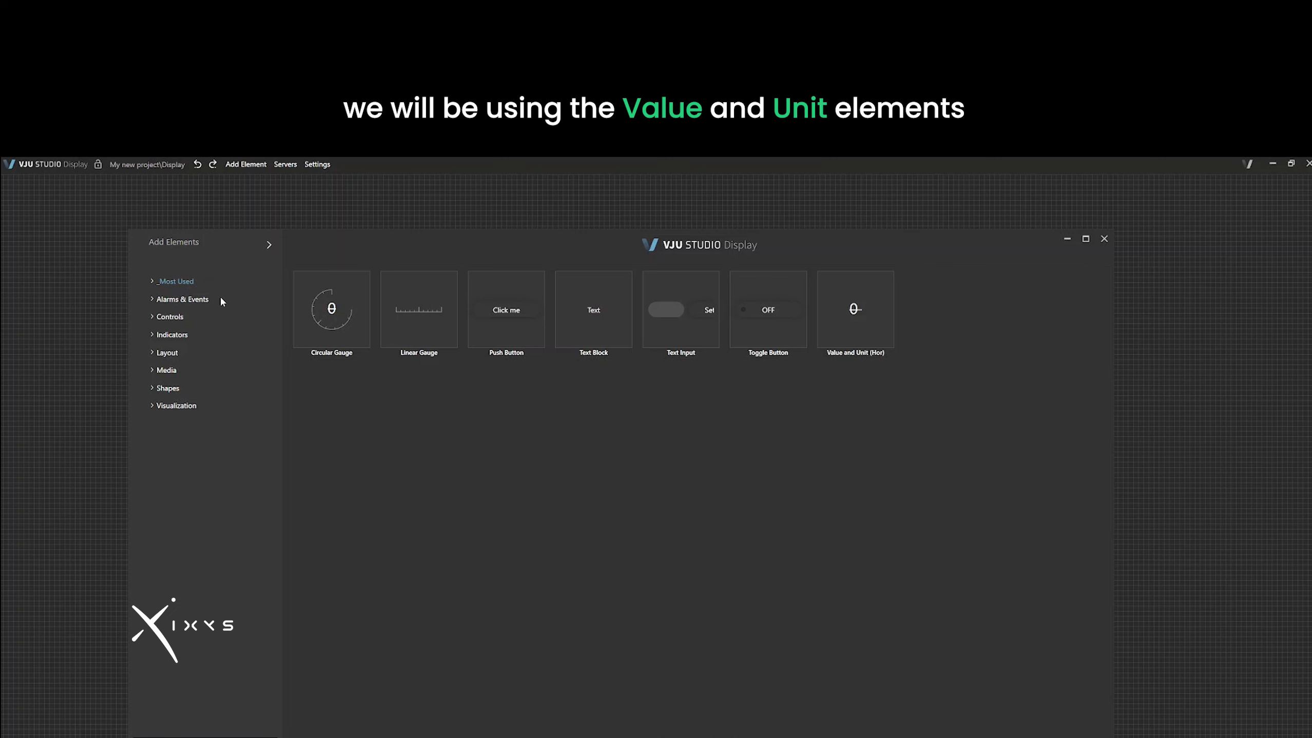
left_click_drag(562, 252, 548, 325)
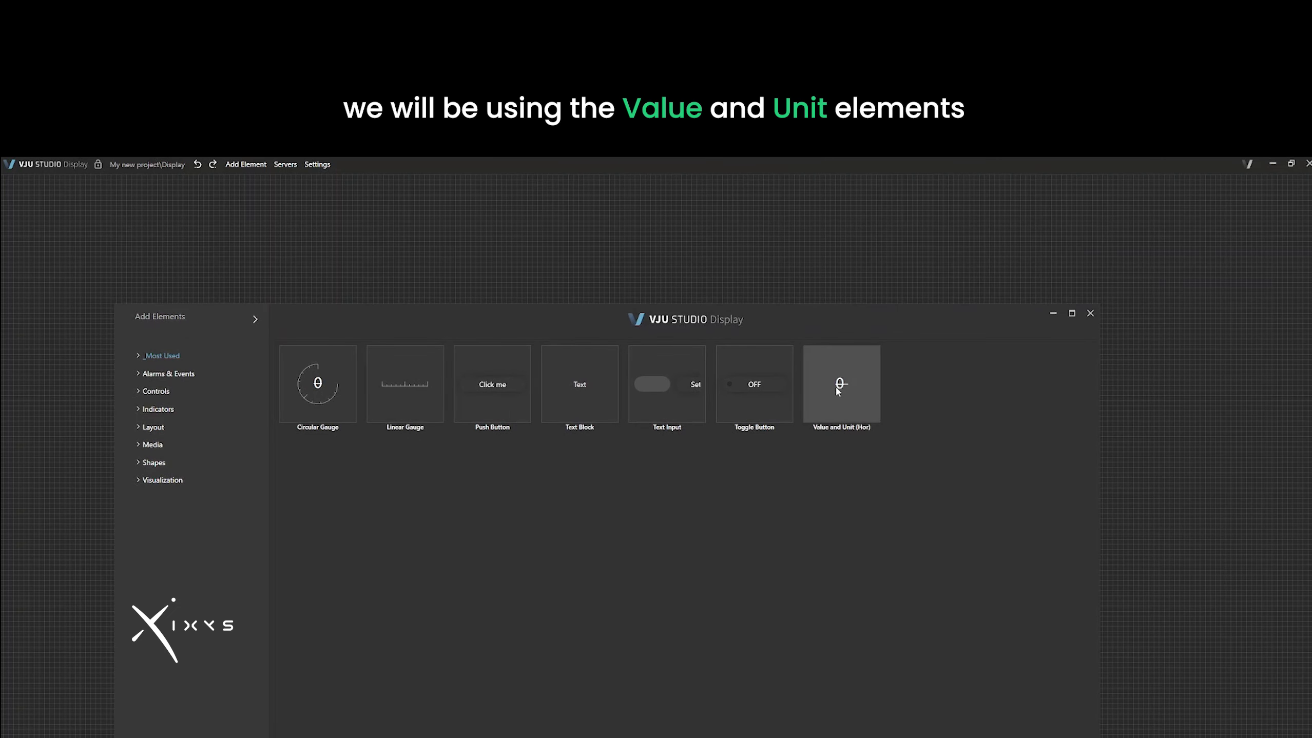
left_click_drag(837, 398, 407, 255)
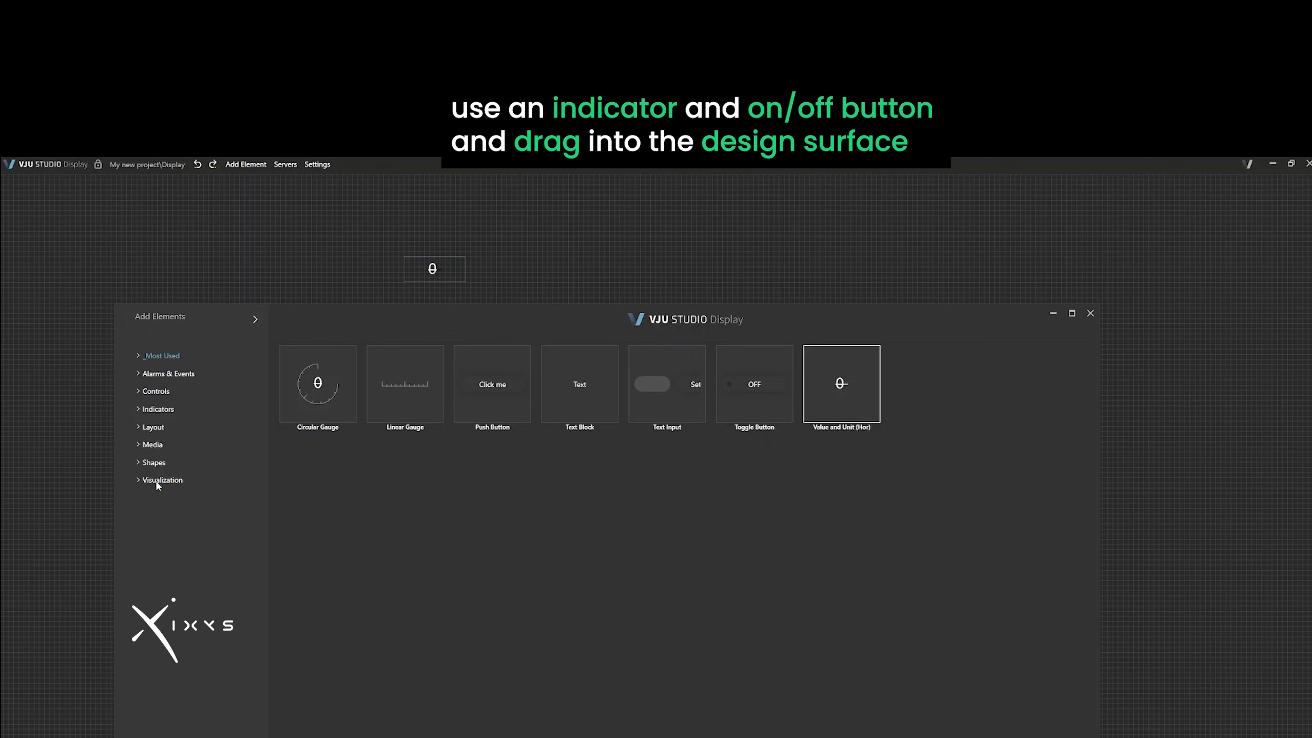
Place an On/Off Round Green indicator beside the value element and close the element catalogue
left_click(166, 410)
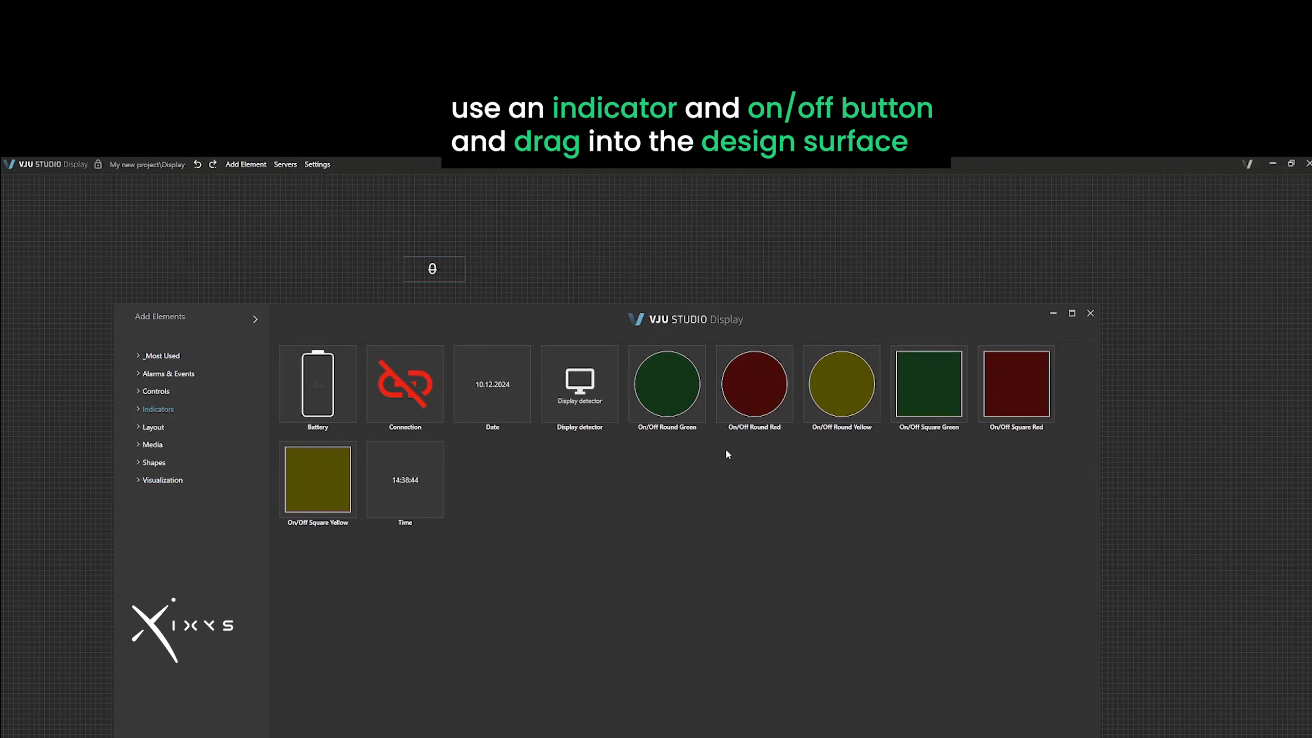
left_click_drag(662, 395, 541, 269)
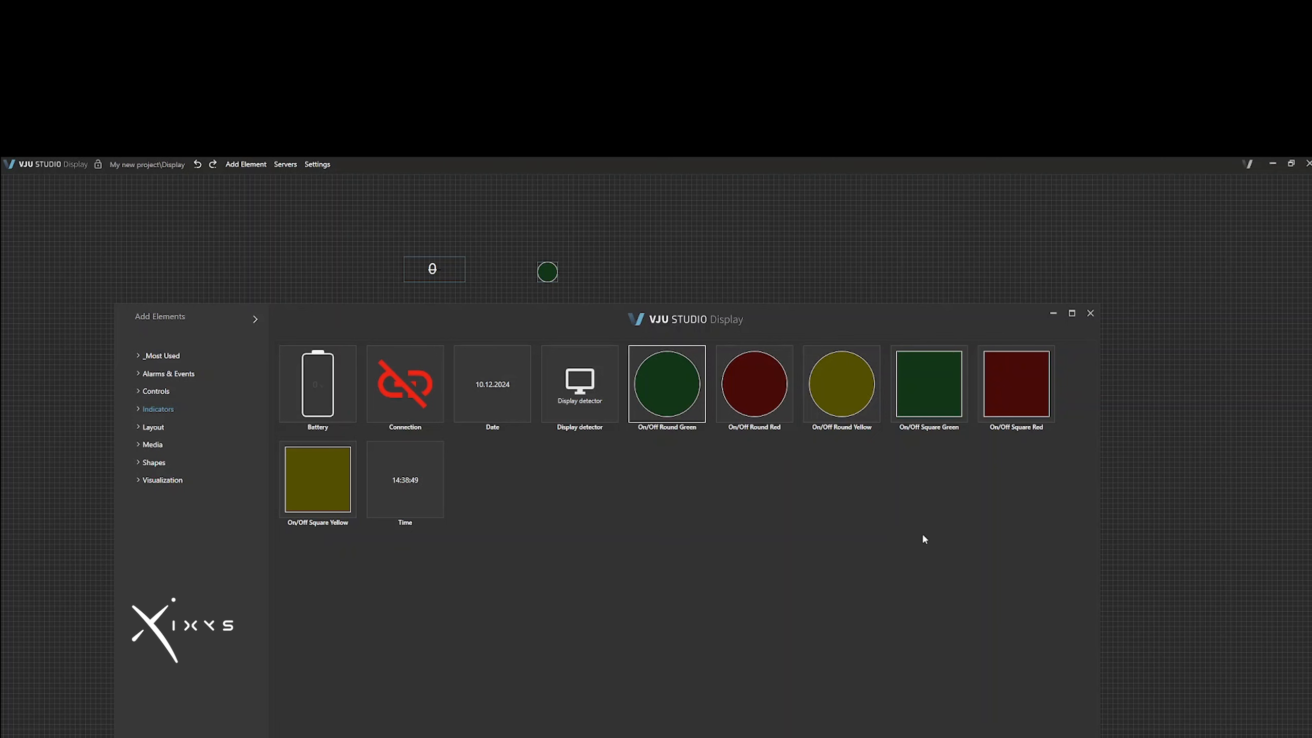
left_click(1090, 315)
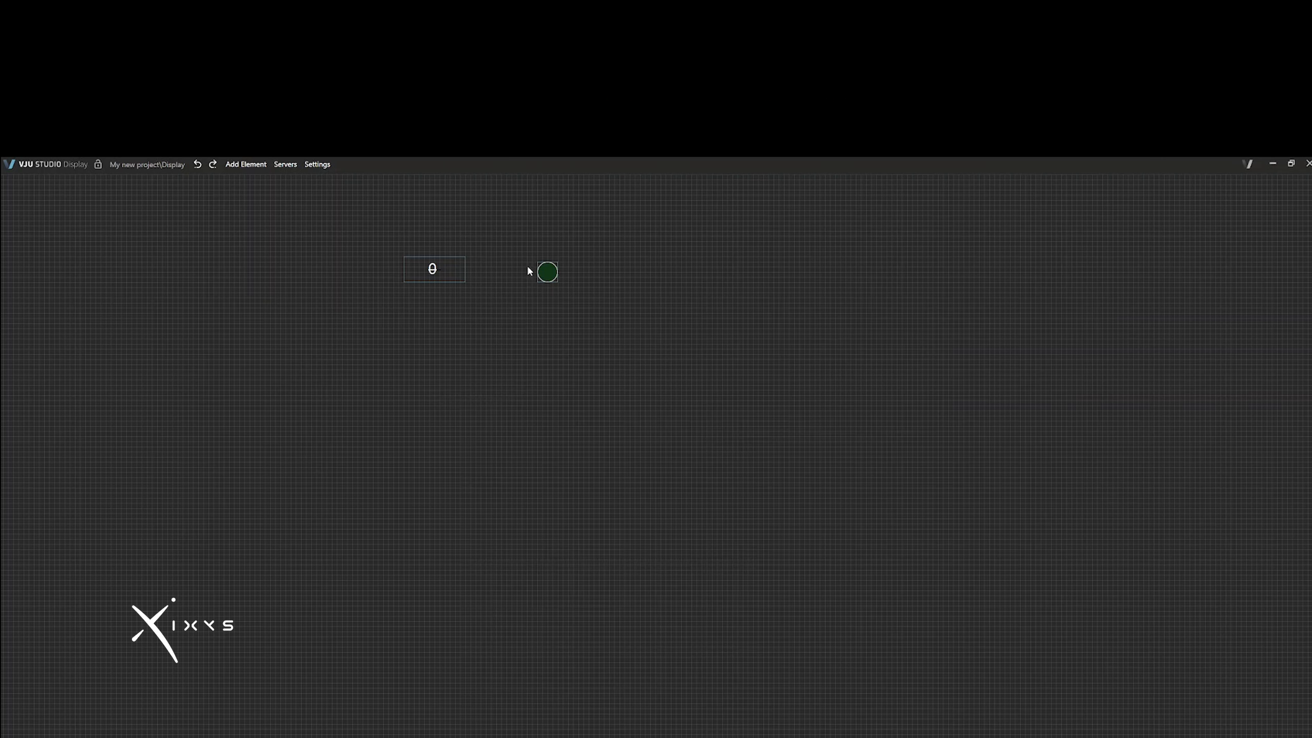
Adjust the value element's position and size on the canvas, and view its settings
mouse_move(416, 269)
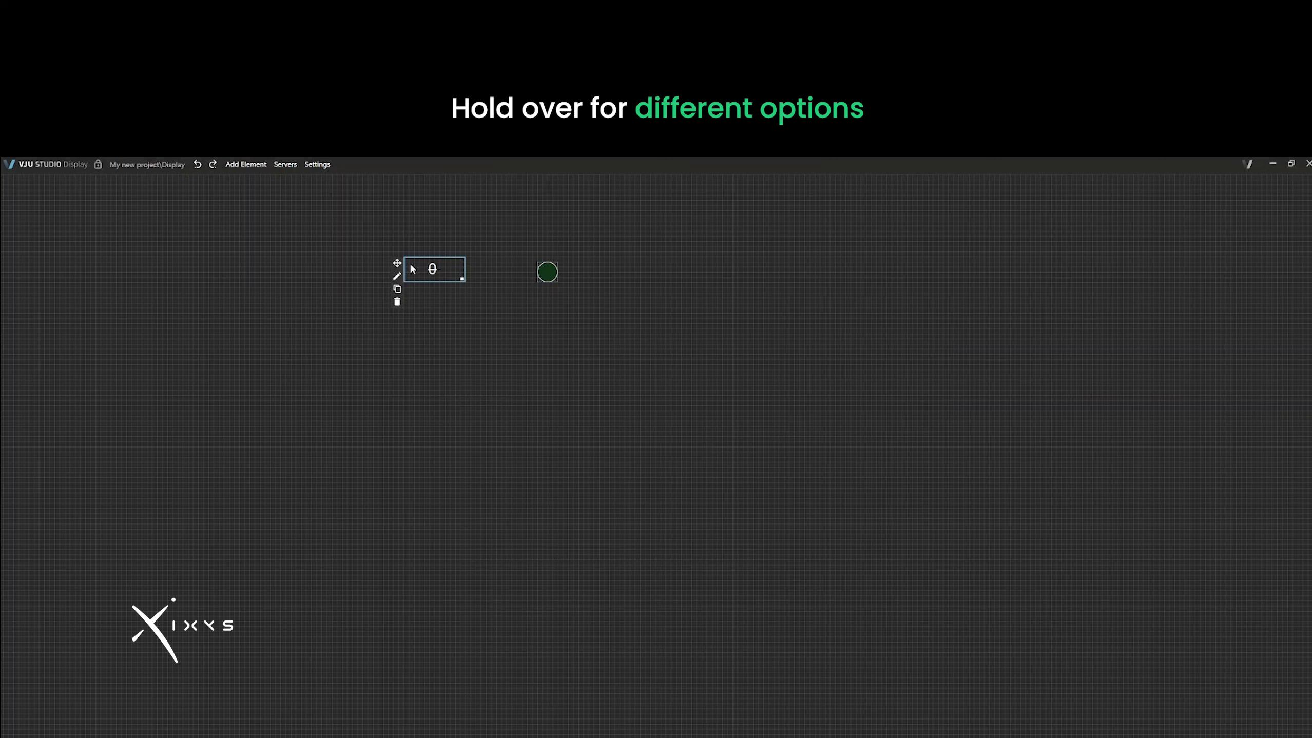
left_click_drag(397, 263, 438, 291)
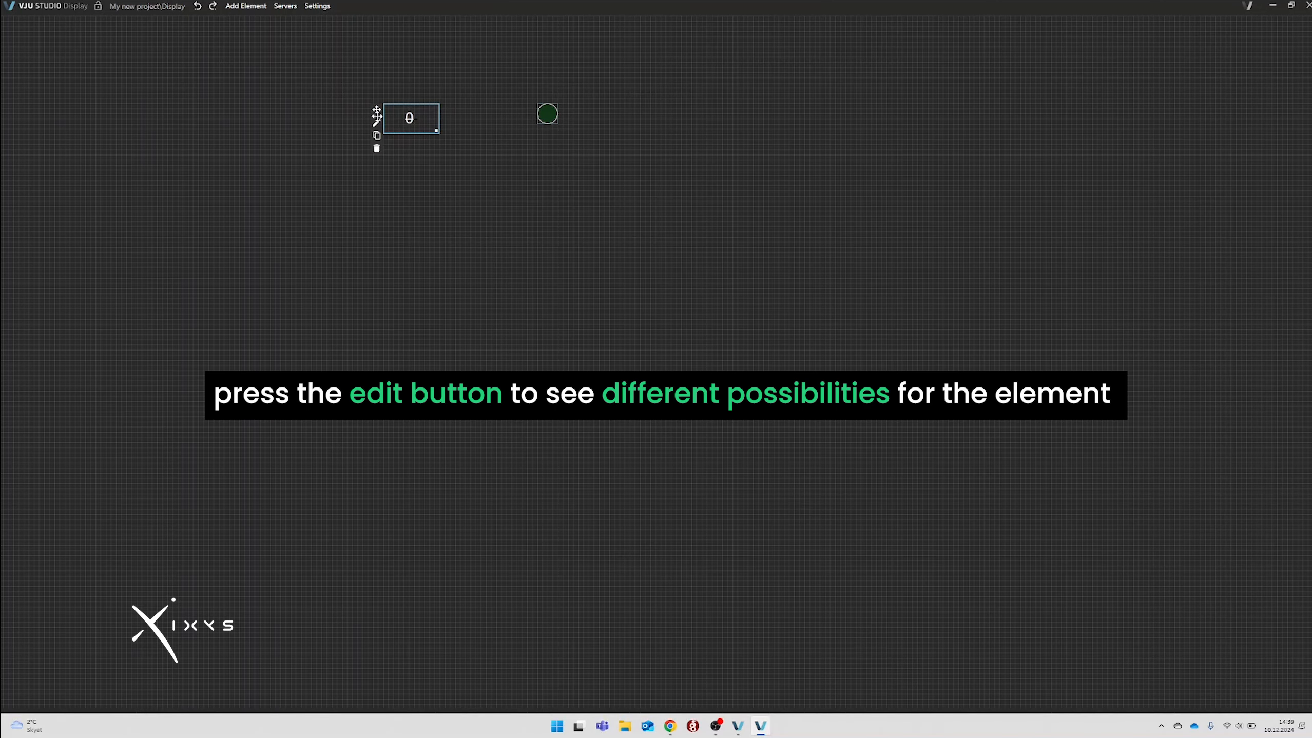
left_click(376, 122)
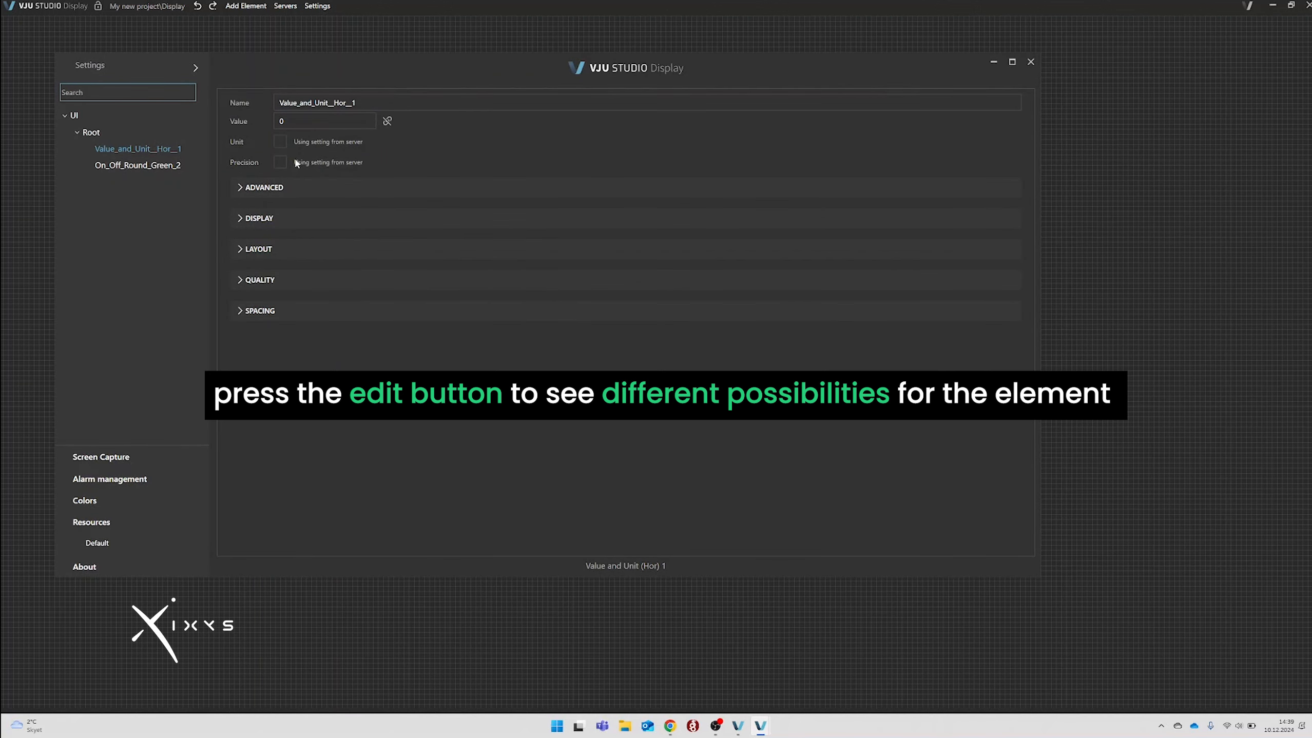
left_click(1031, 64)
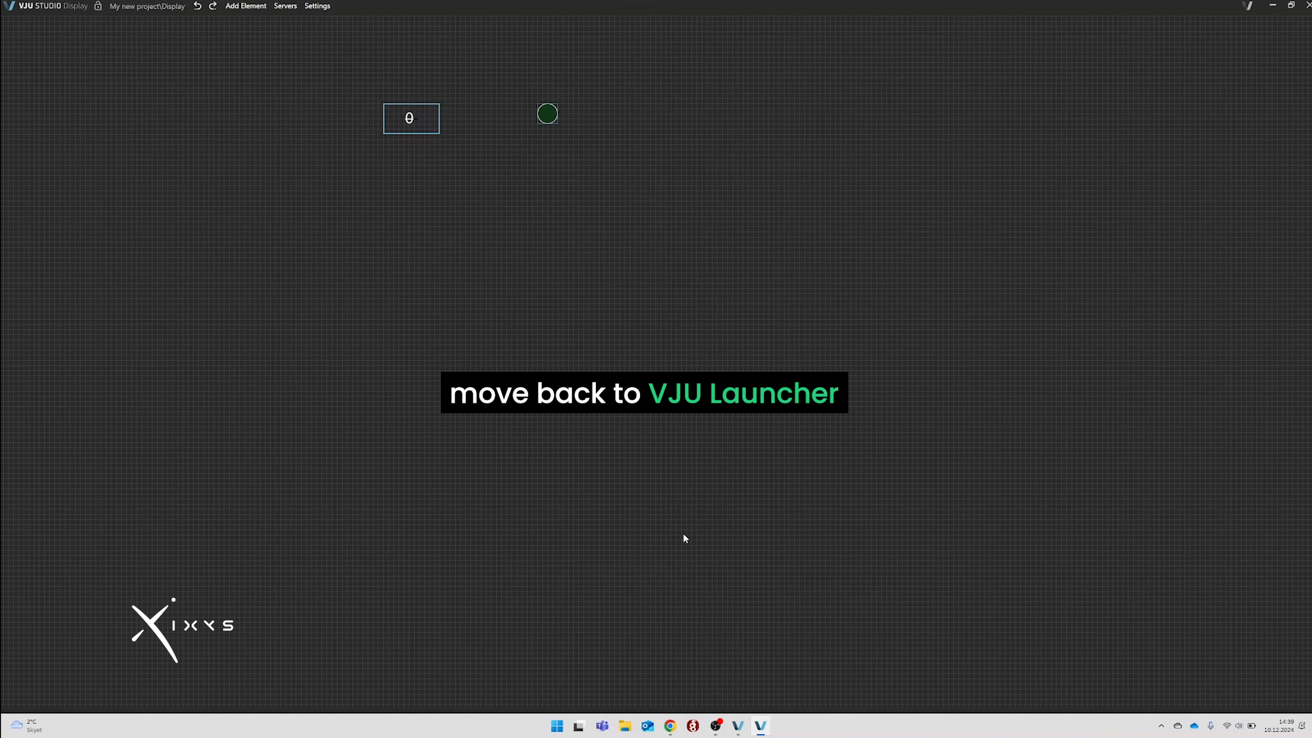
Switch to the VJU Studio launcher and open the configuration page of the running project's server
left_click(740, 727)
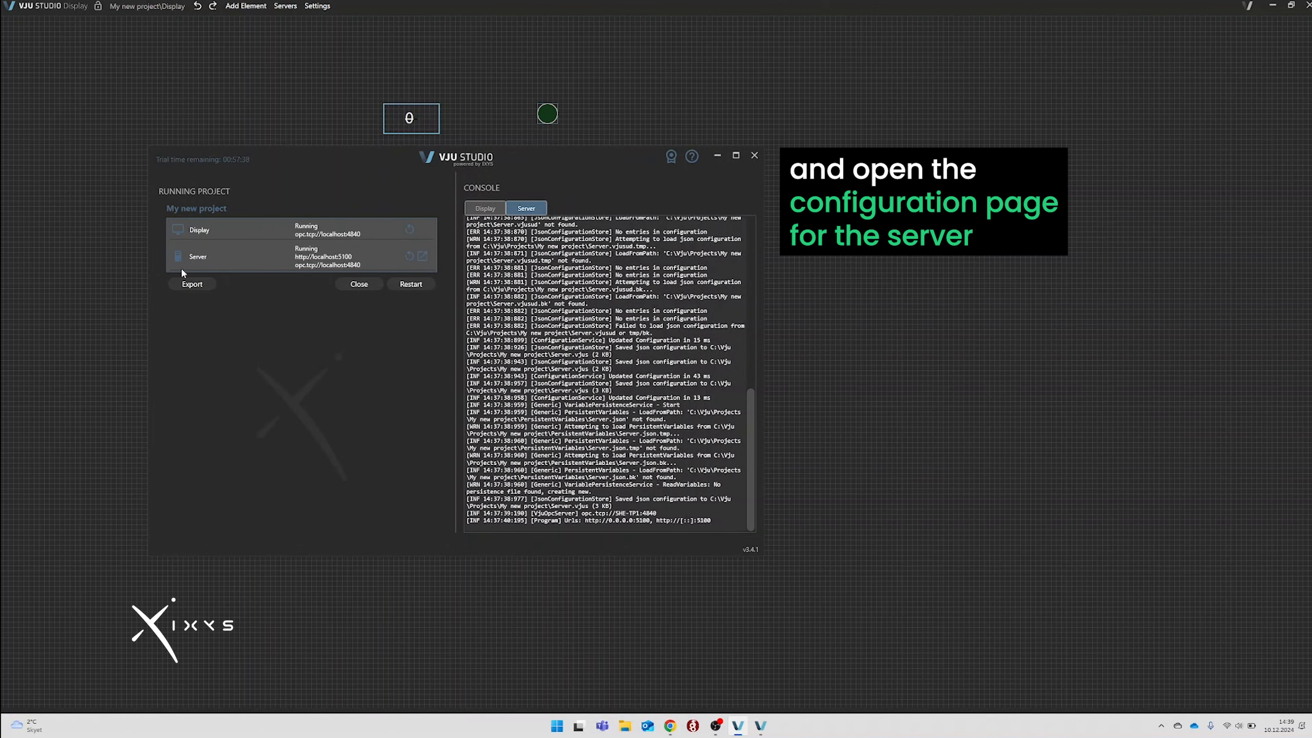
left_click(422, 256)
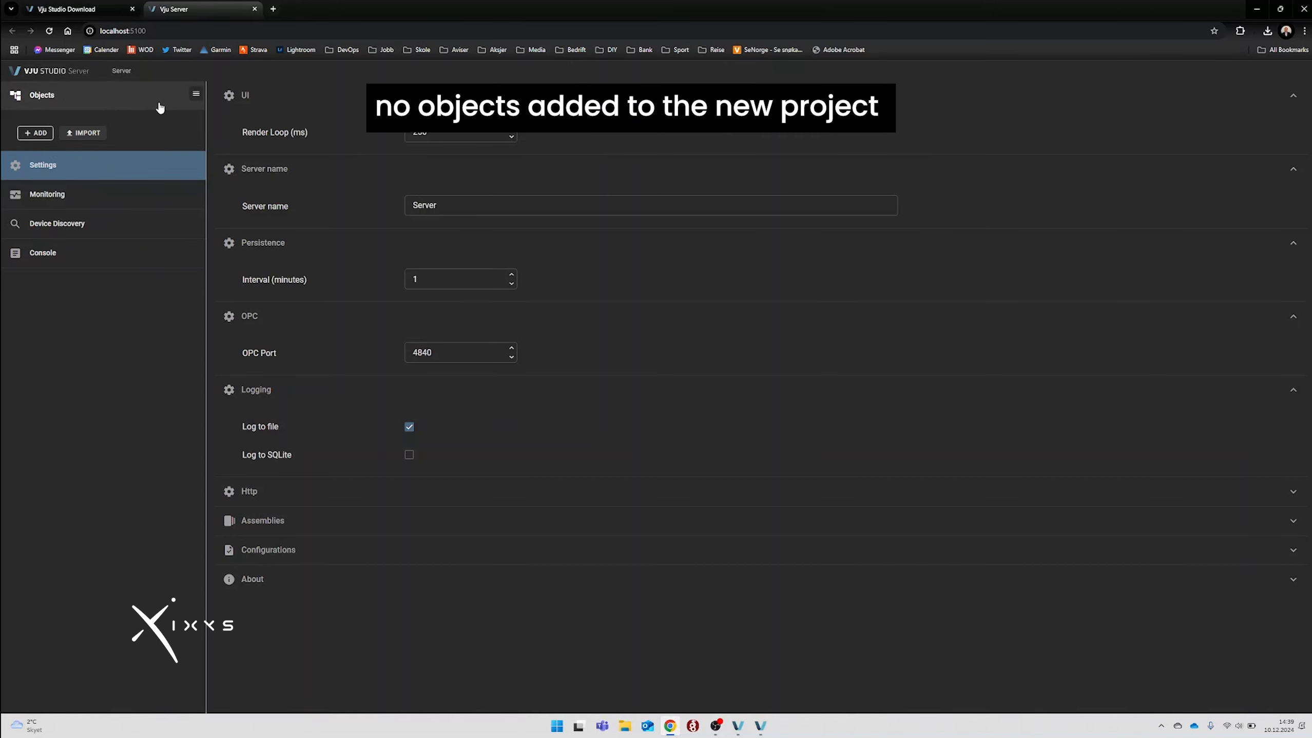
Browse the available node and device types, and add the Ixys device Remote IO 1810 ETH Serial to the server objects
left_click(36, 134)
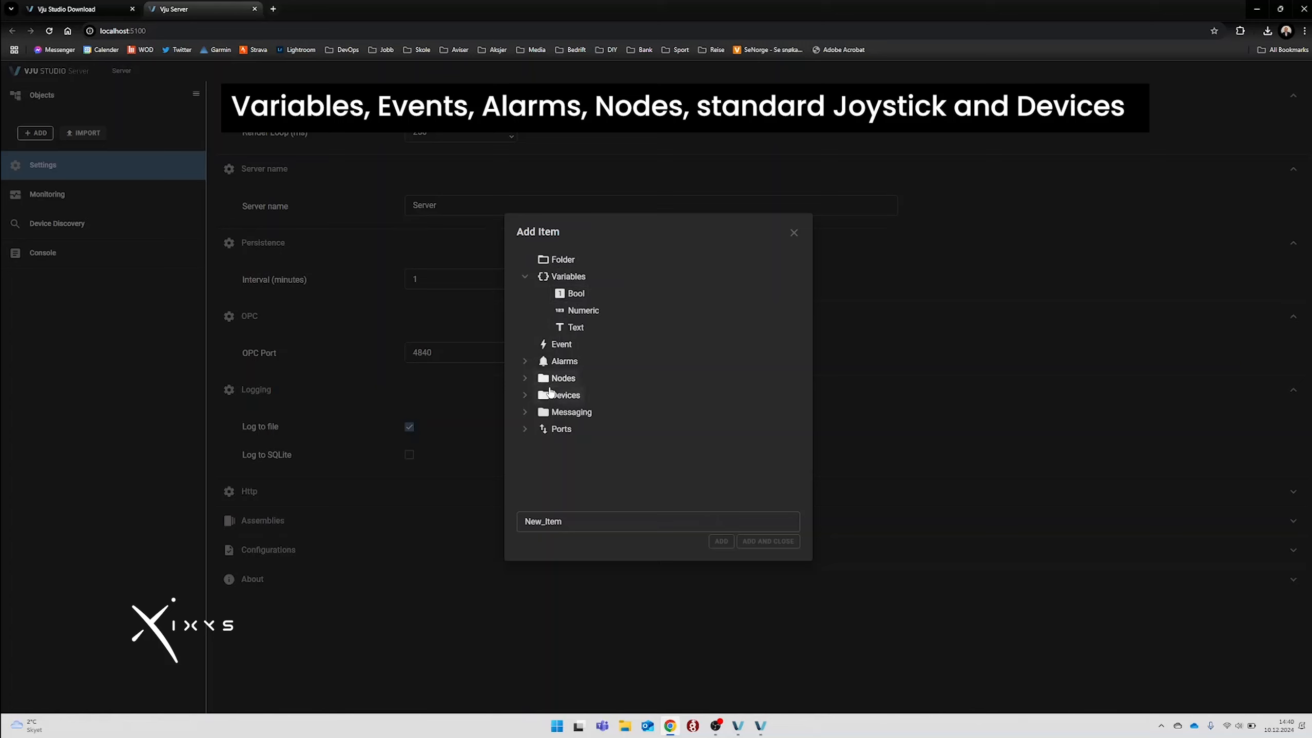
left_click(525, 383)
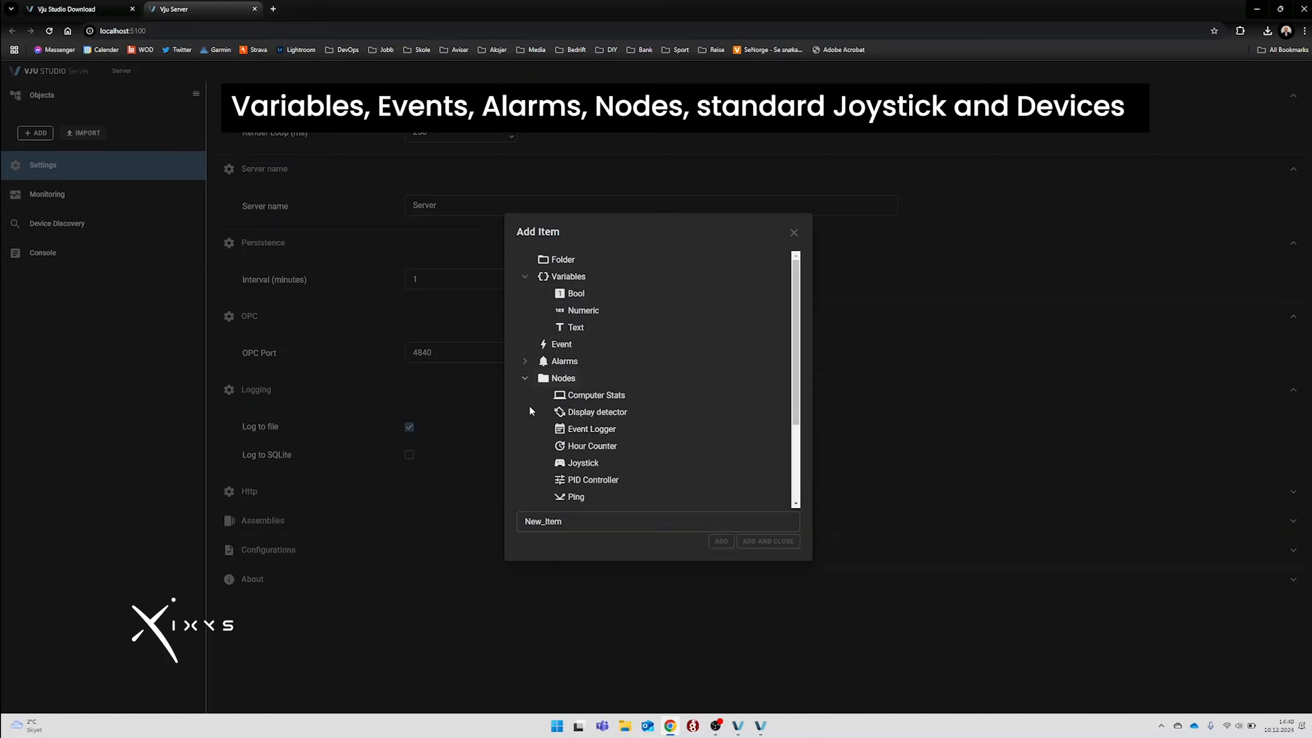
scroll(529, 408, "down", 2)
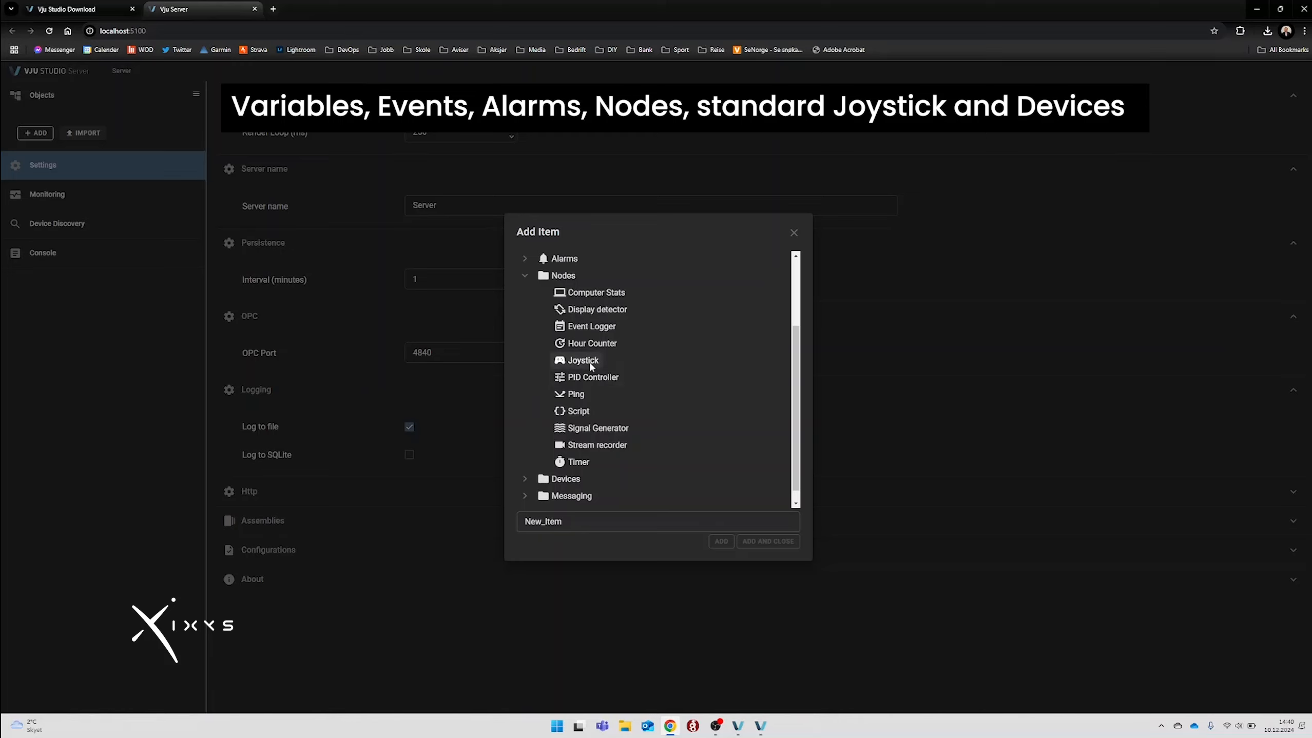
left_click(524, 278)
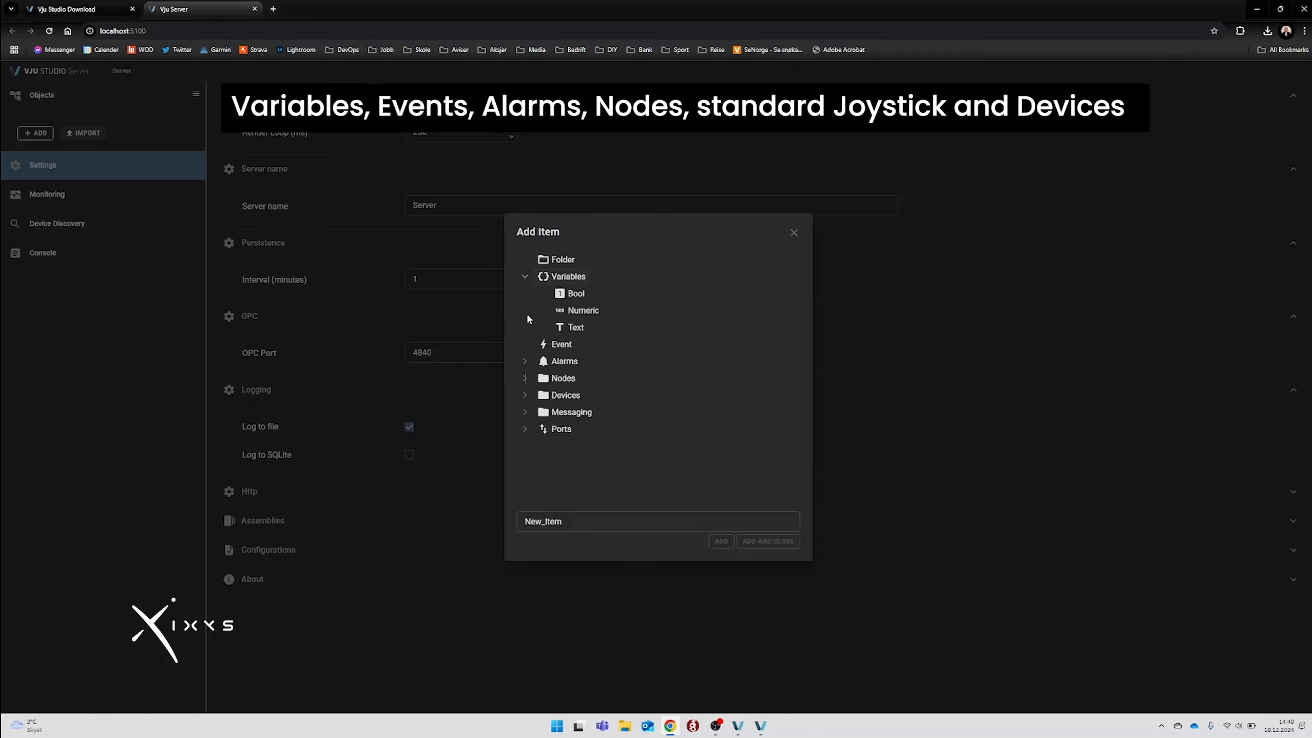
left_click(524, 394)
scroll(548, 414, "down", 1)
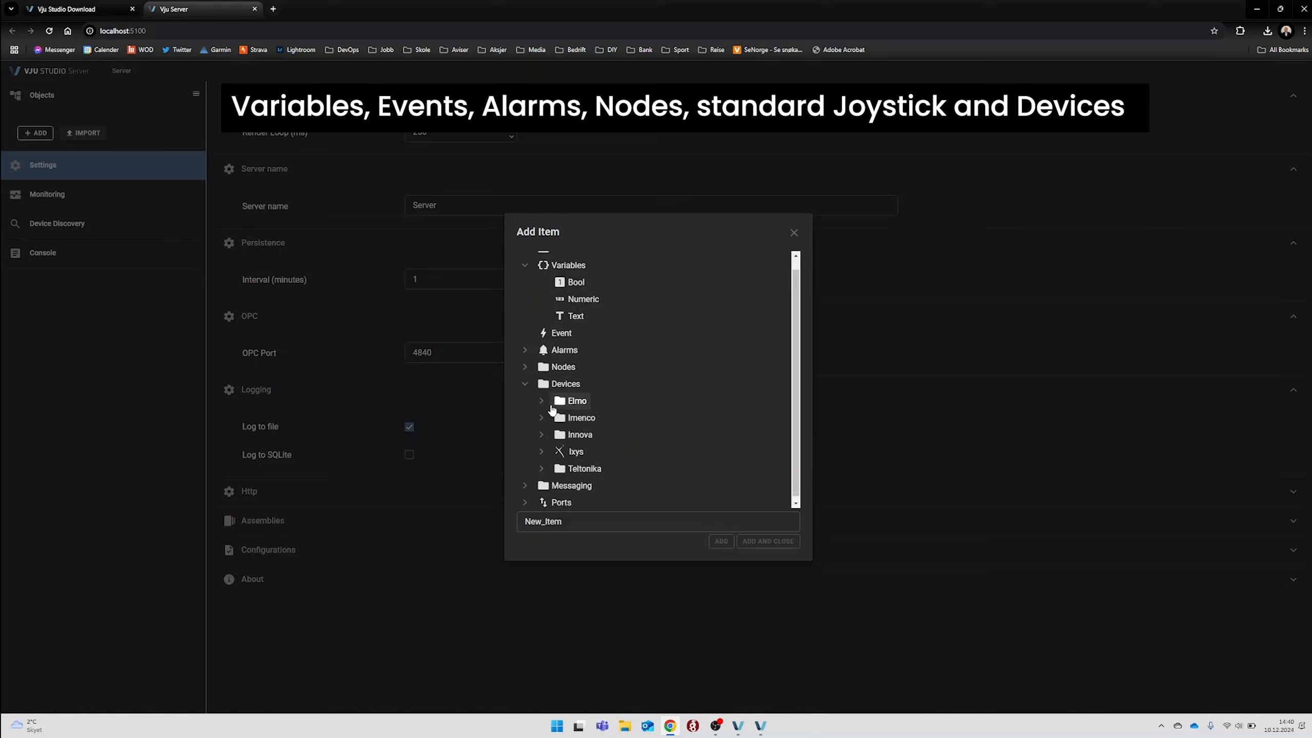
left_click(541, 449)
scroll(579, 447, "down", 3)
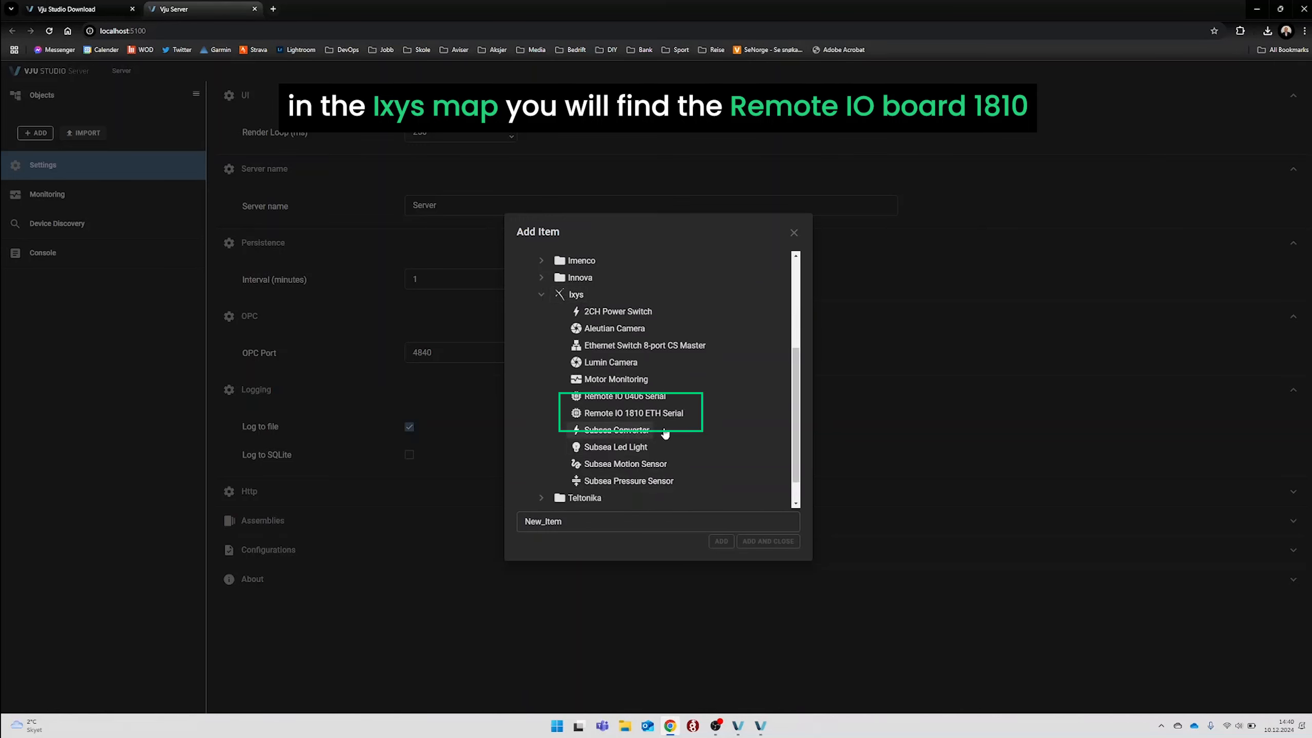
left_click(609, 417)
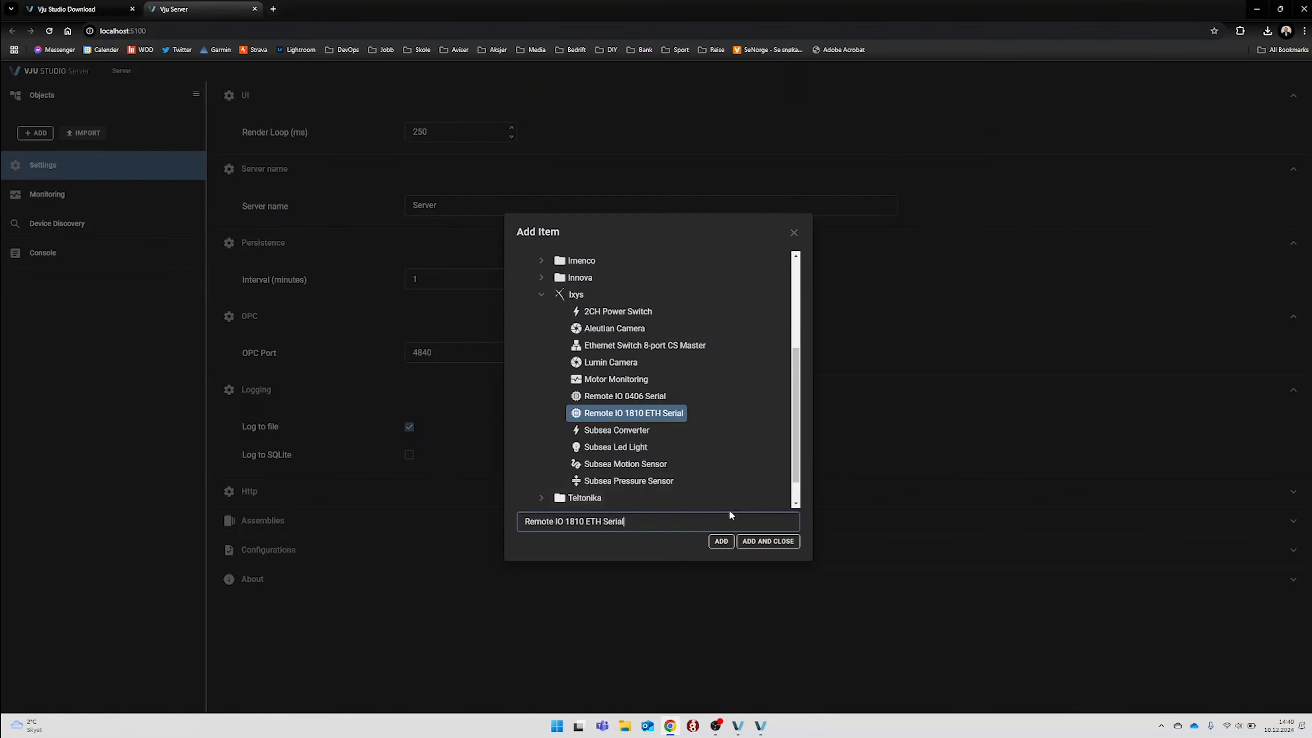
left_click(762, 541)
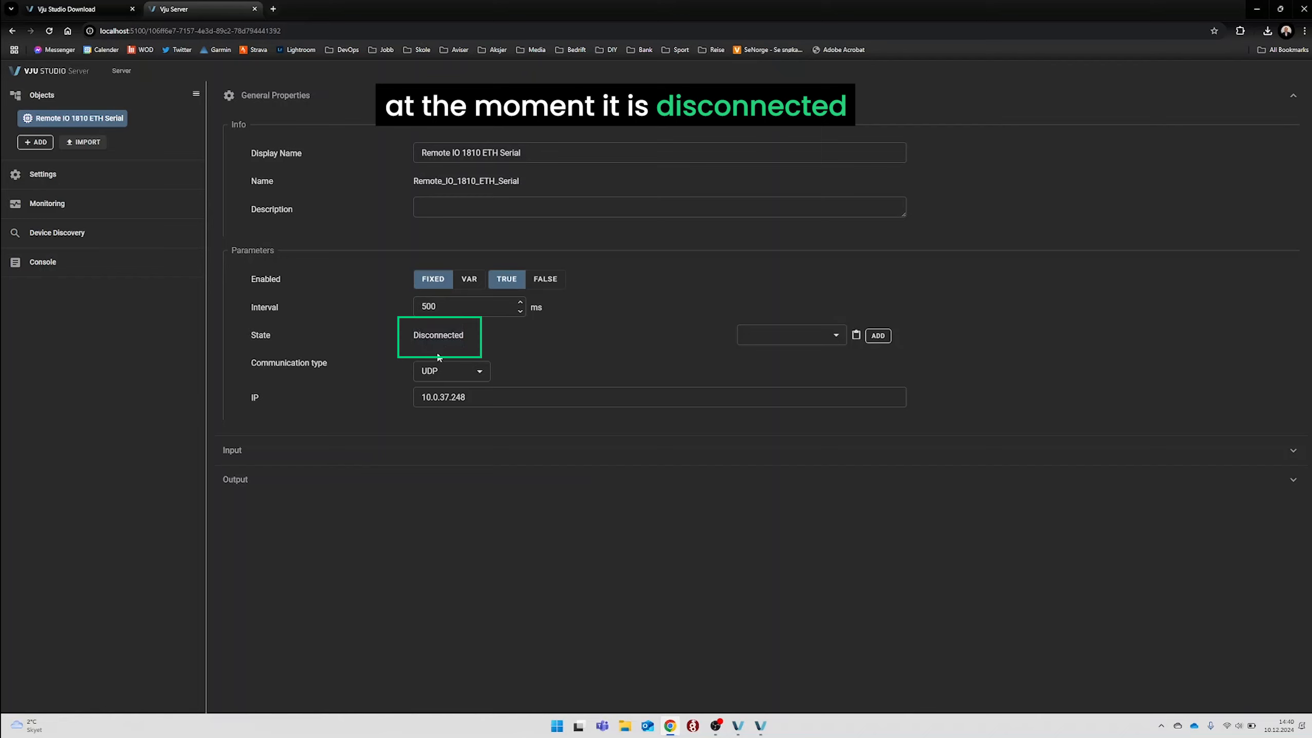
Set the Remote IO 1810 device's IP address to 192.168.5.251
triple_click(417, 393)
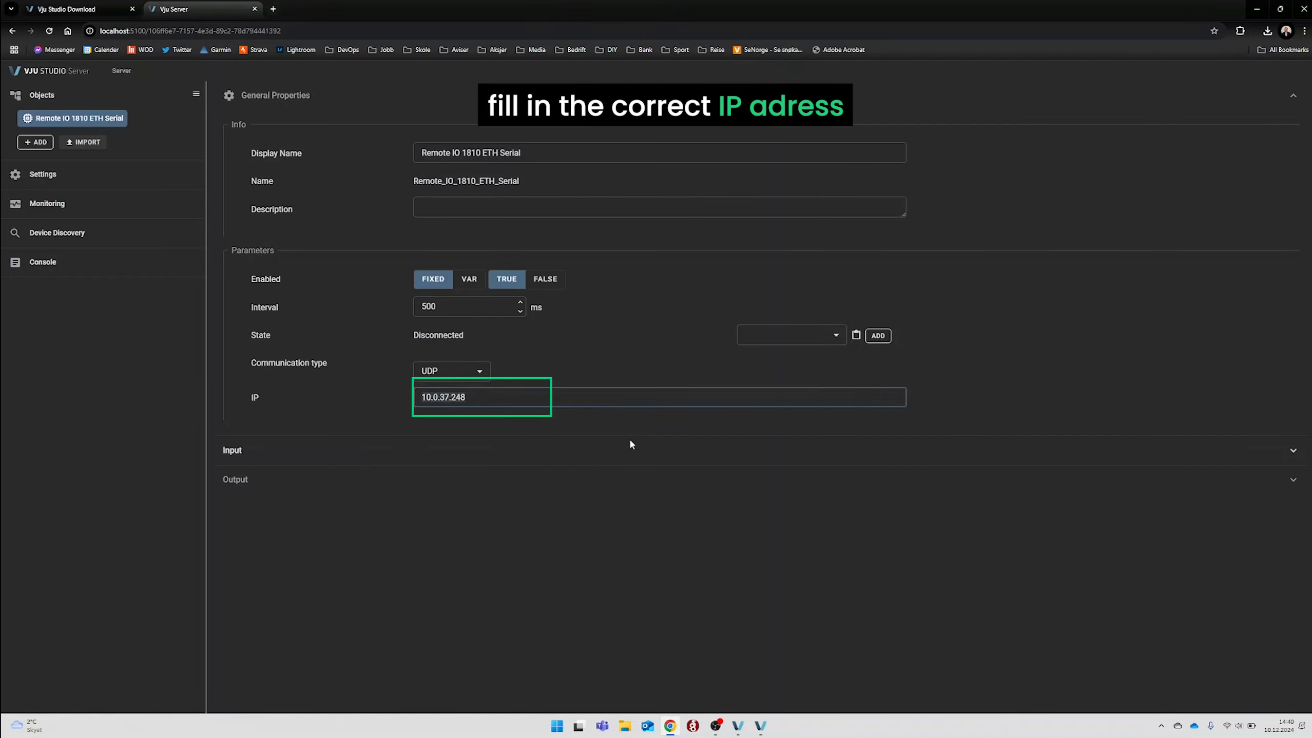
type("192.168.5.251")
left_click(595, 426)
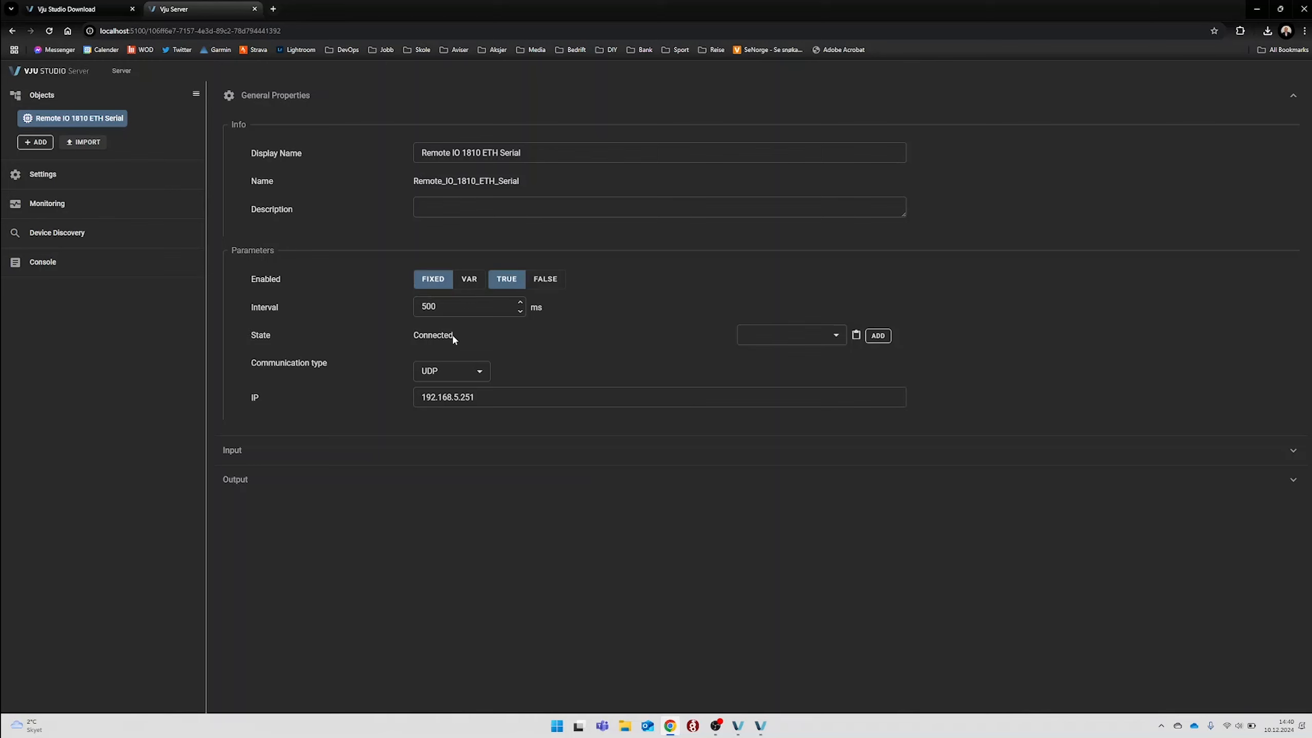
Add a variable for the connection State parameter of the Remote IO 1810 device
left_click(878, 337)
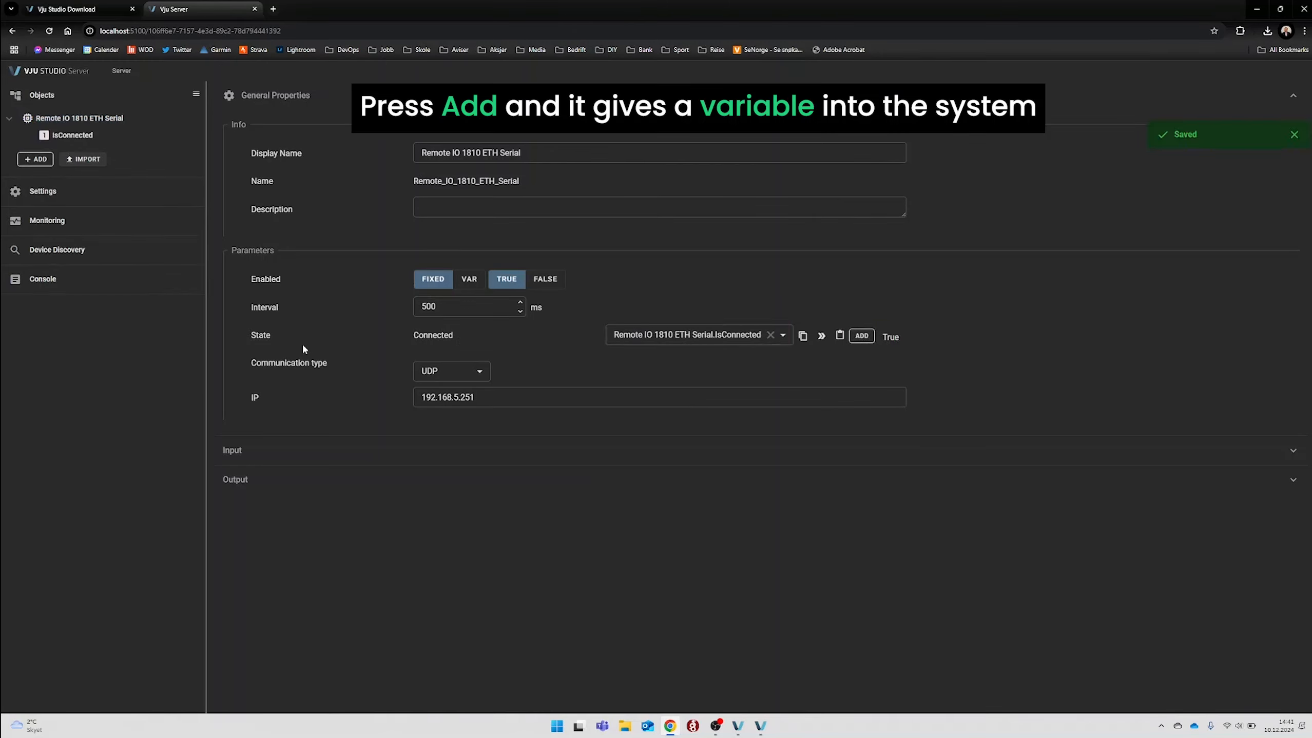
double_click(433, 337)
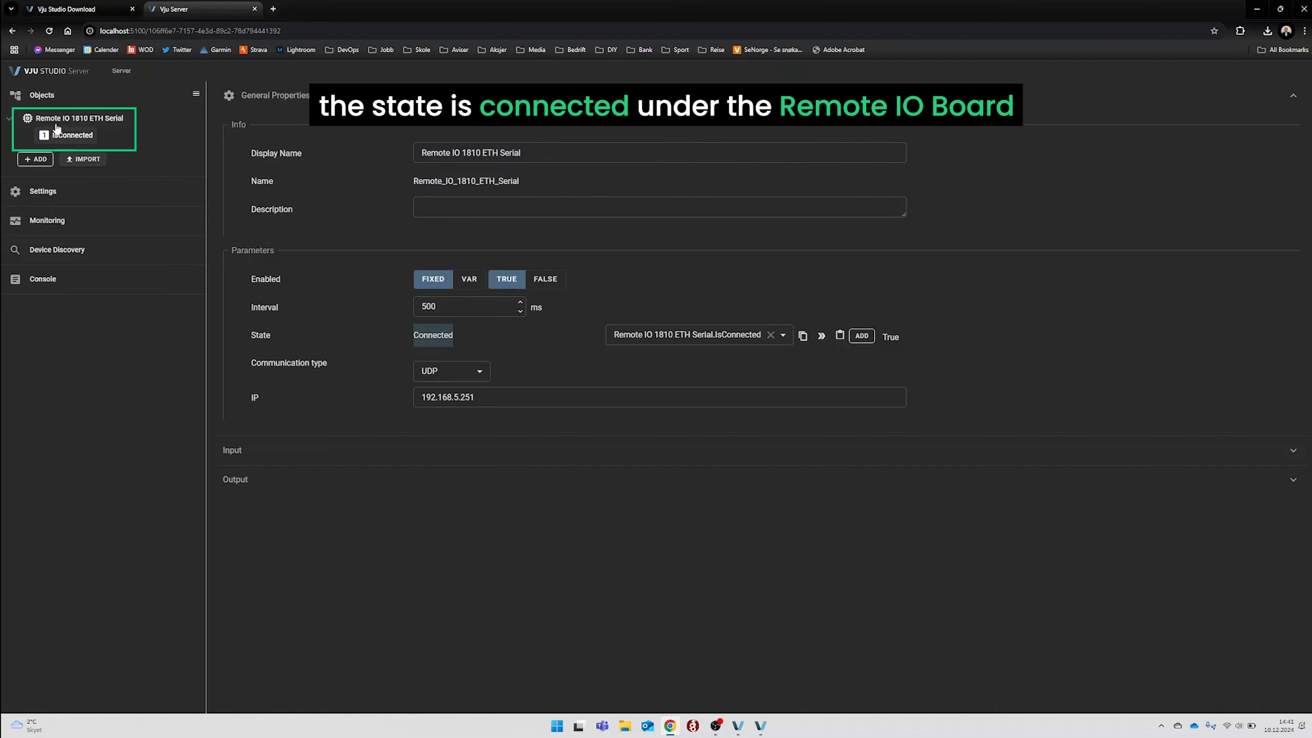
left_click(320, 334)
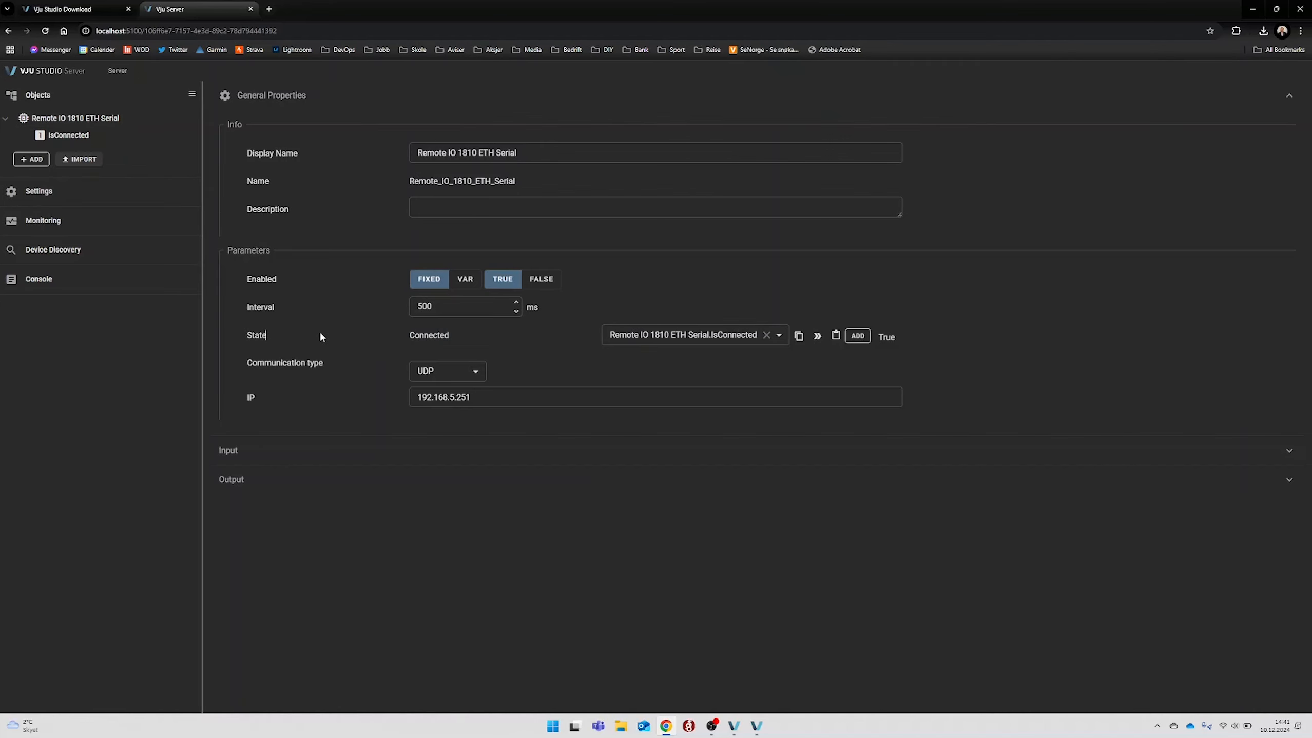
Add variables for the Supply Voltage and Input 1 Scaled inputs of the Remote IO 1810 device
left_click(248, 453)
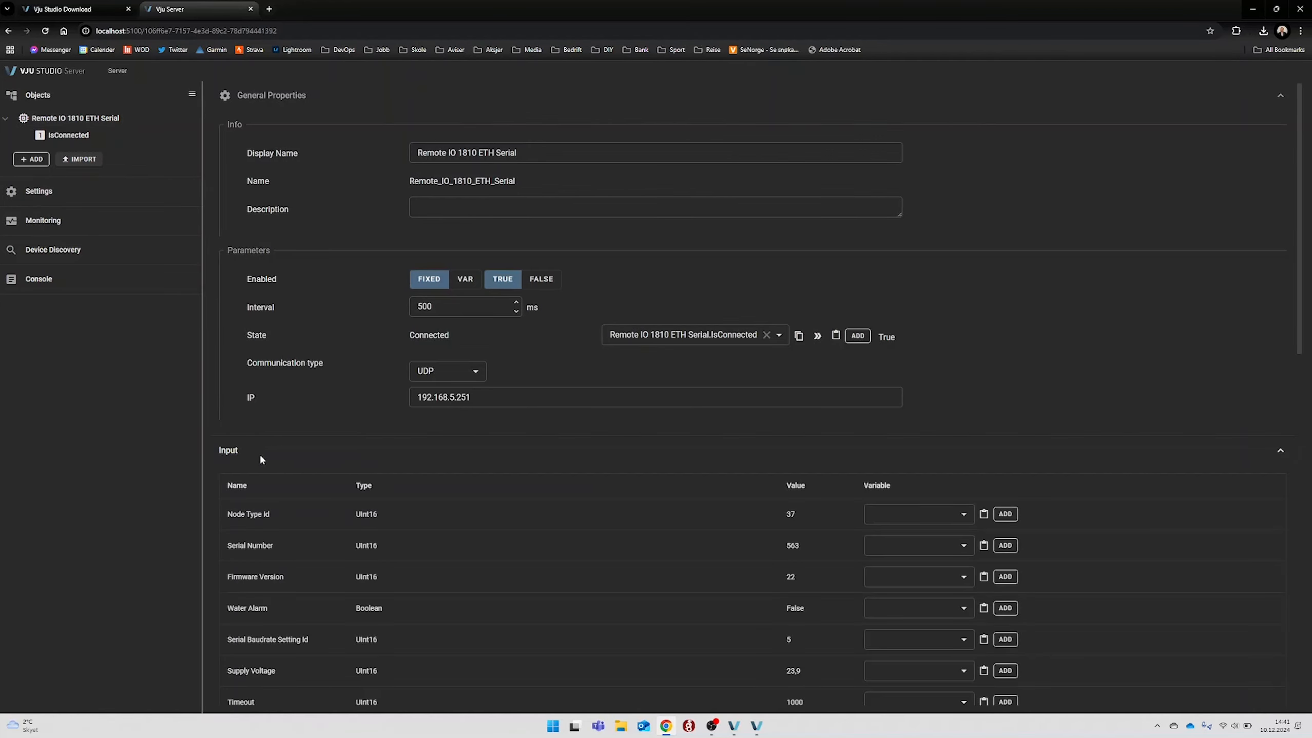
scroll(303, 467, "down", 2)
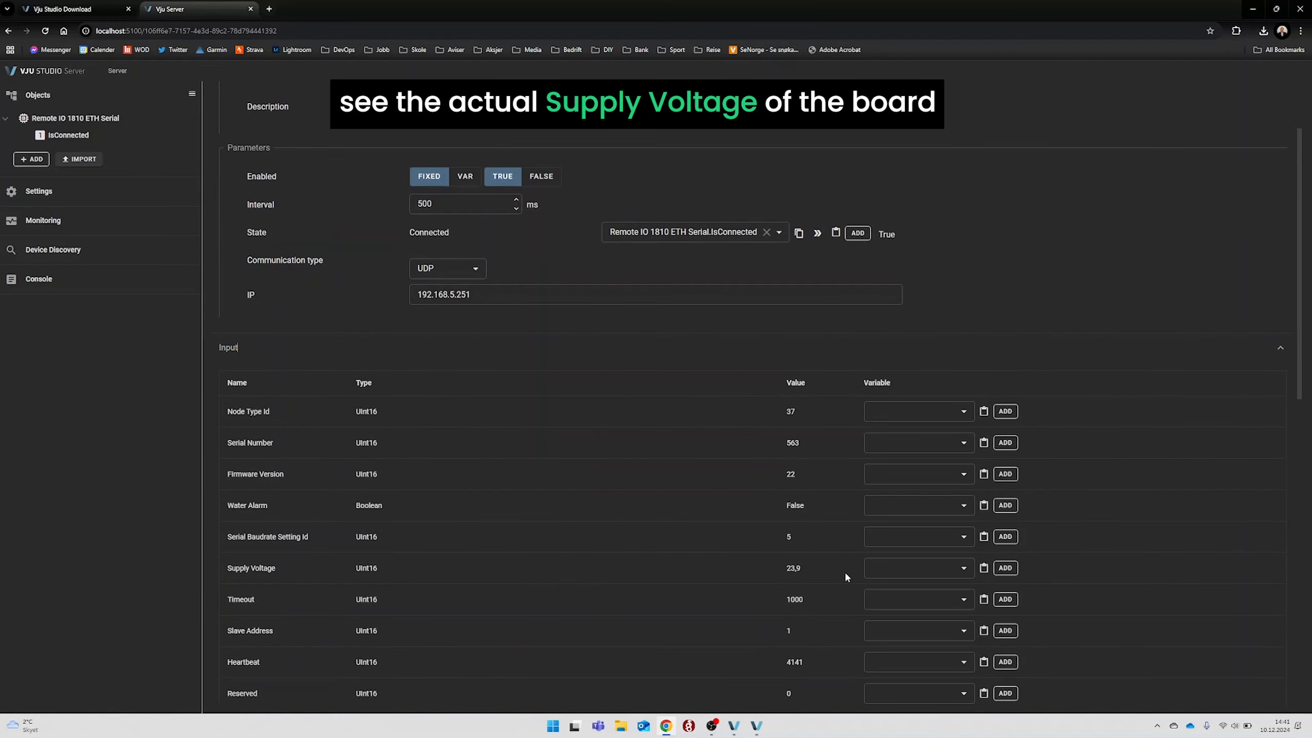
left_click(1005, 568)
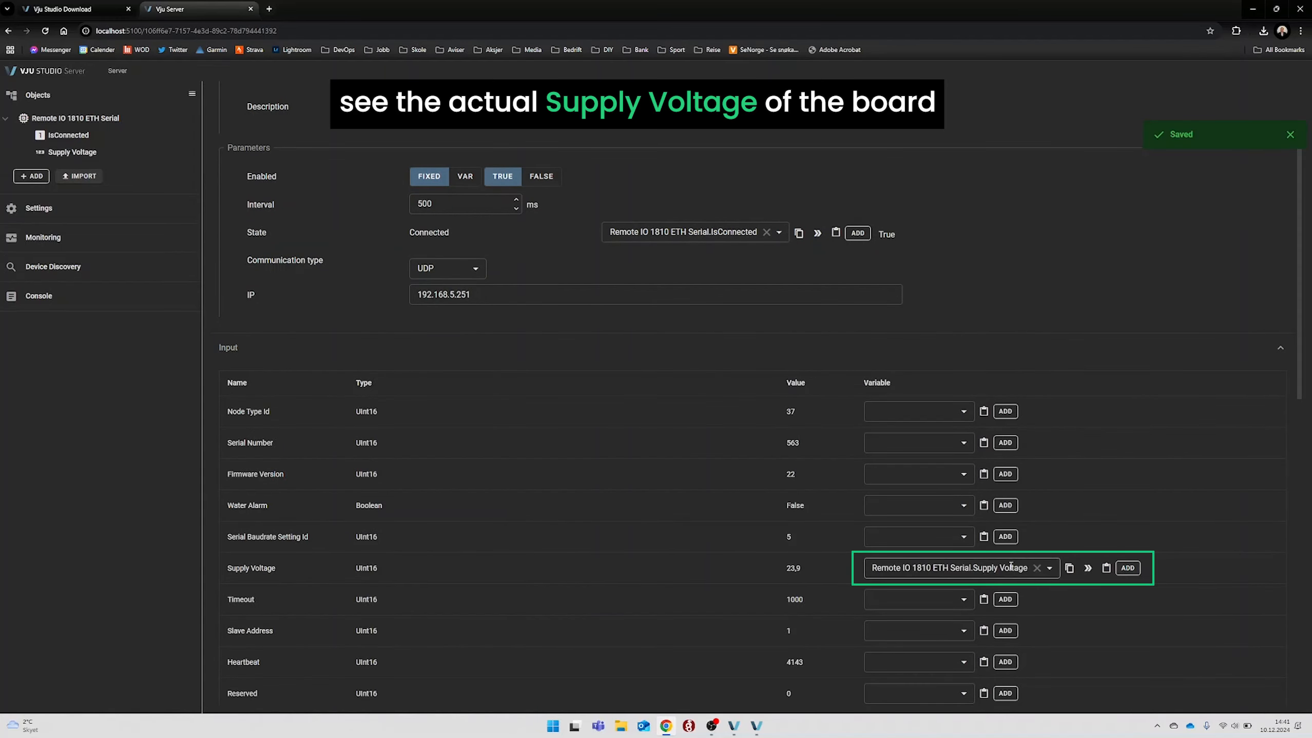
scroll(238, 573, "down", 4)
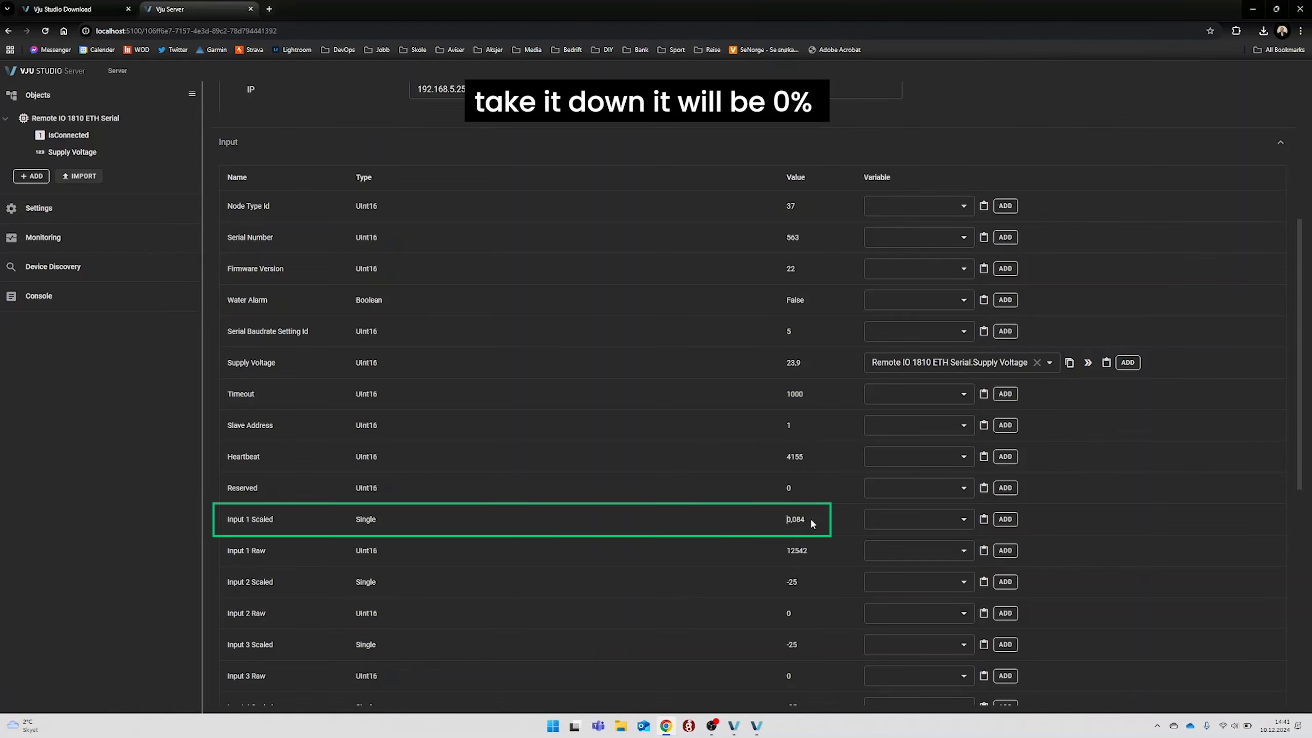
left_click(1004, 520)
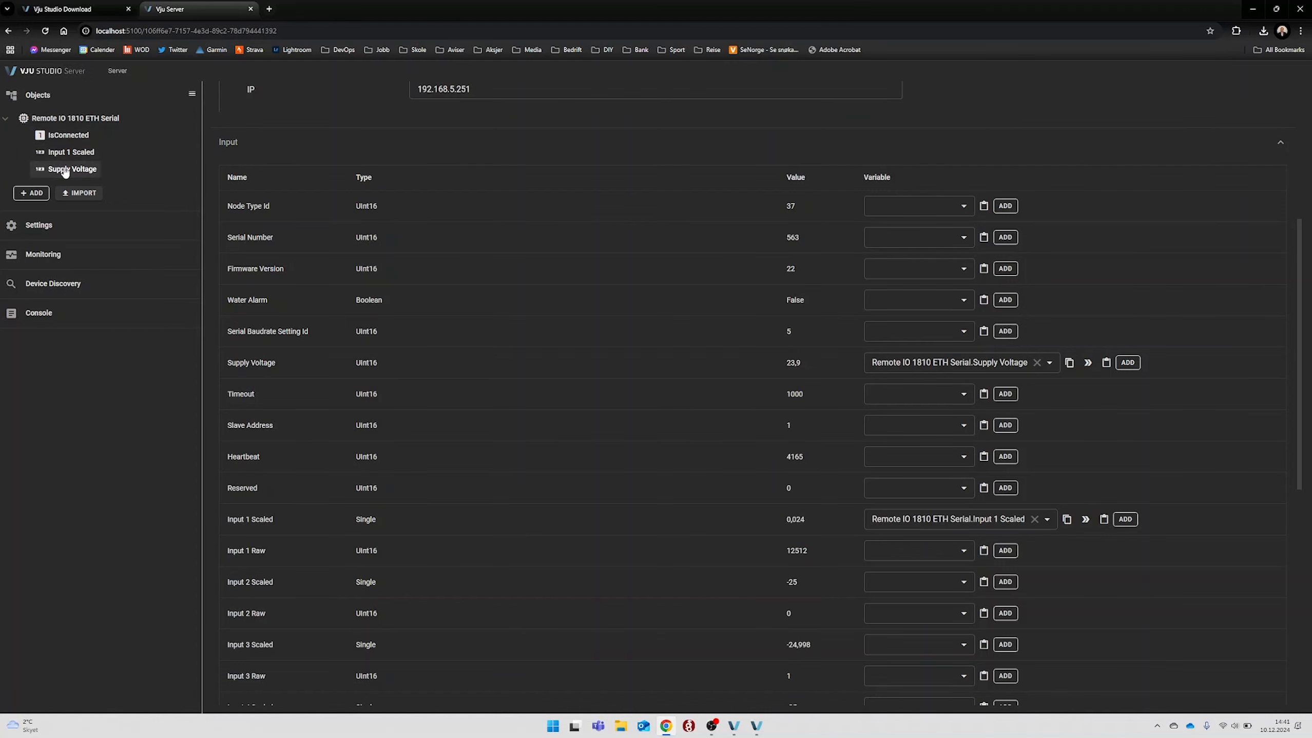
Add an ENGINEERING_UNIT property with the value V to the Supply Voltage variable
left_click(58, 175)
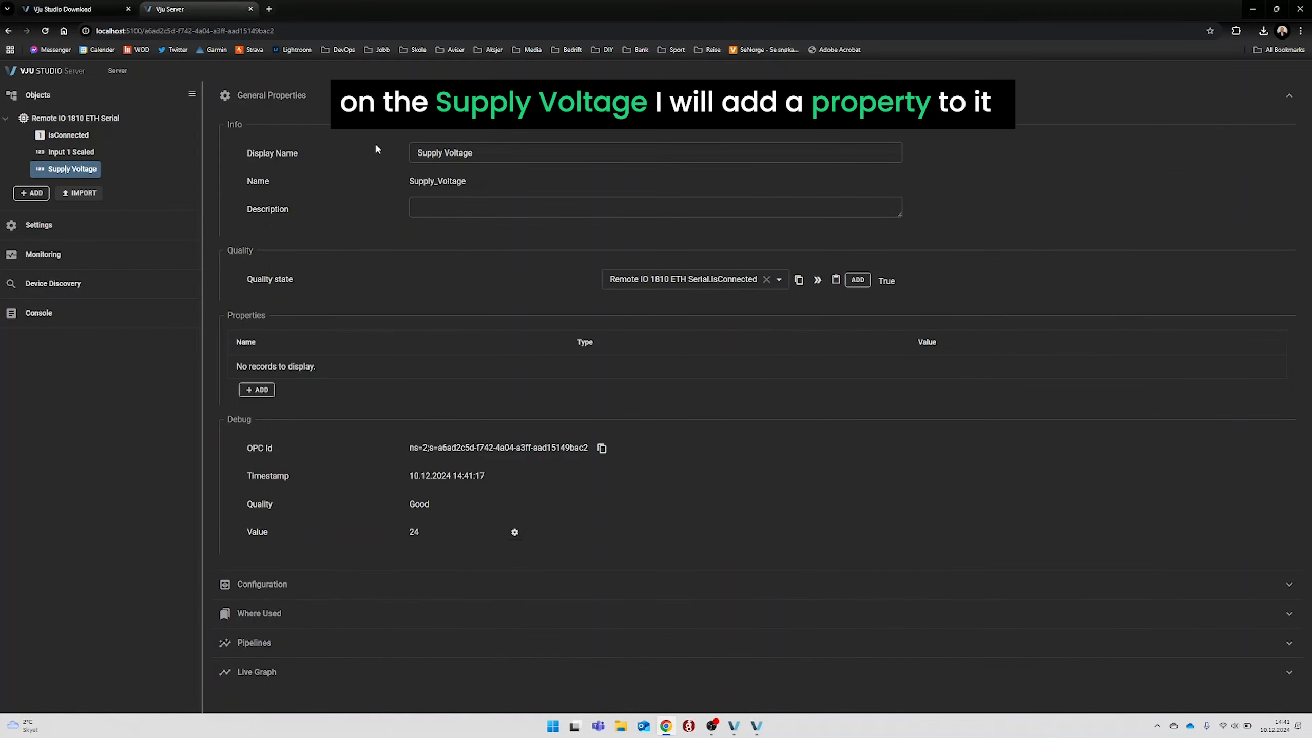
left_click(257, 389)
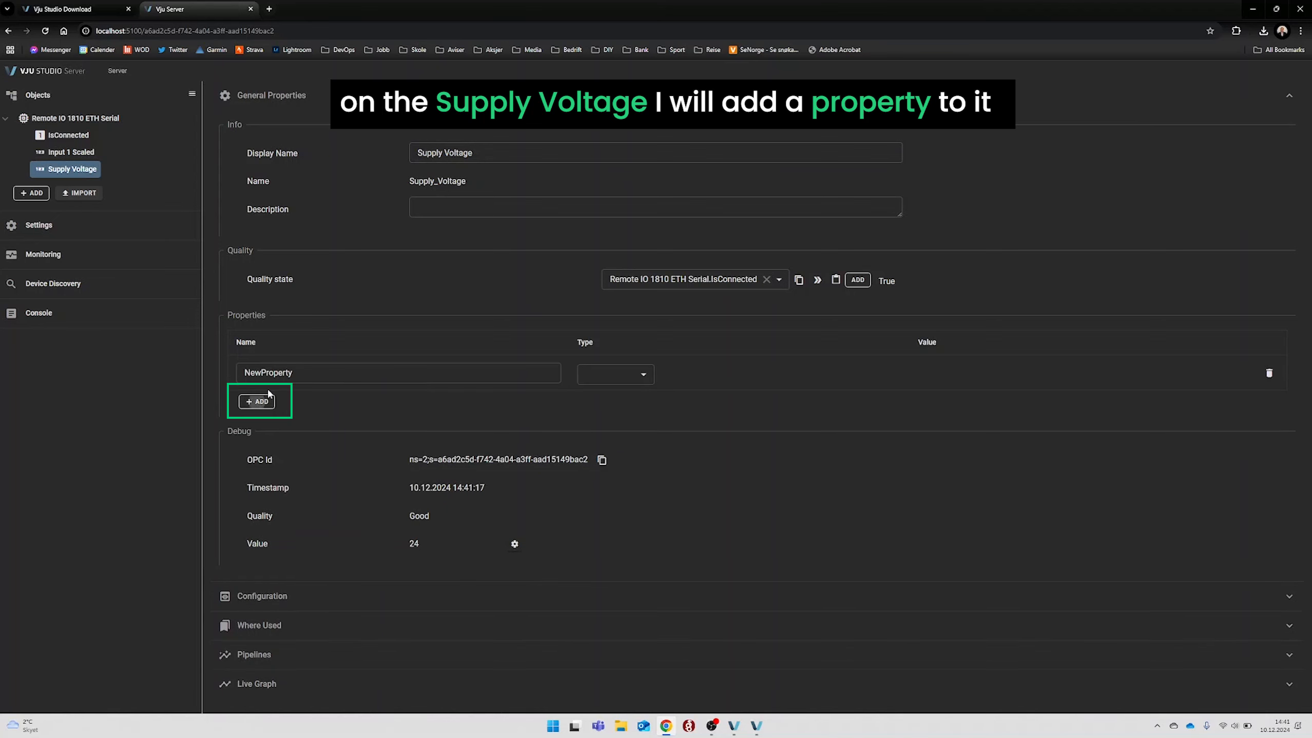
left_click(614, 374)
scroll(639, 430, "down", 1)
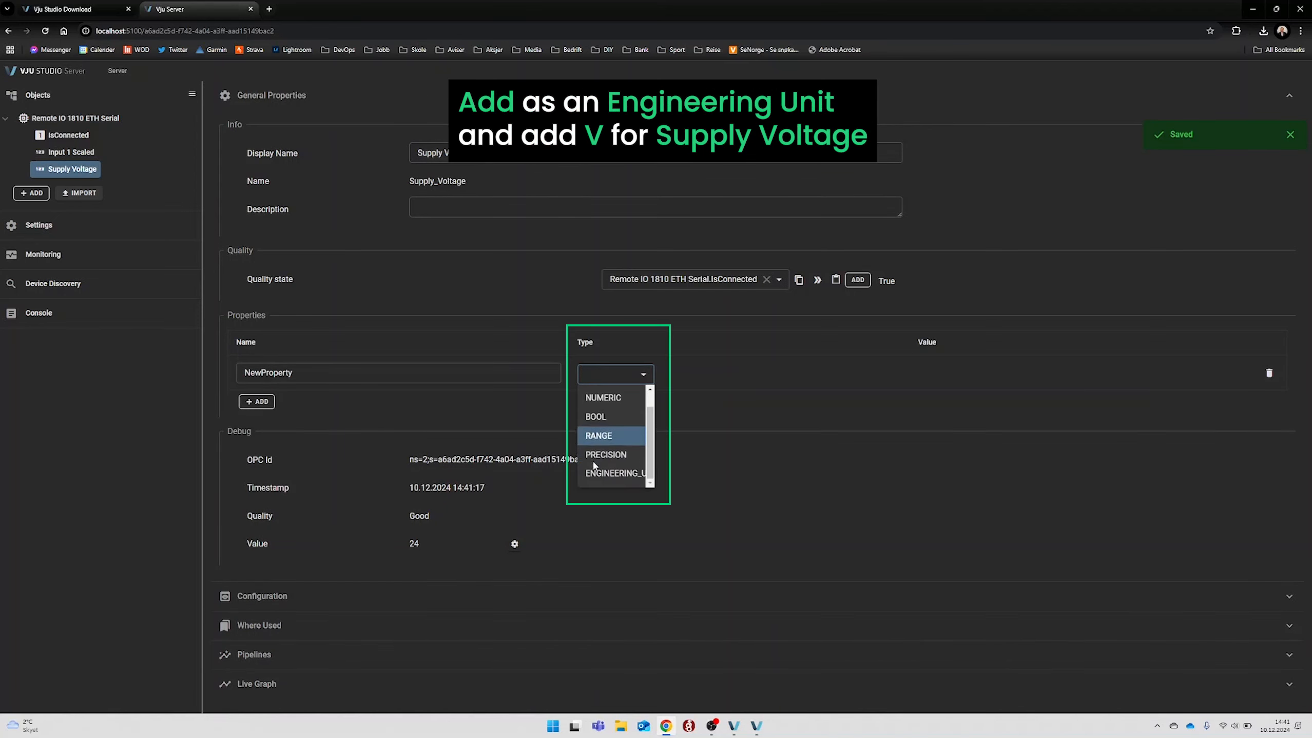
left_click(644, 474)
left_click(971, 377)
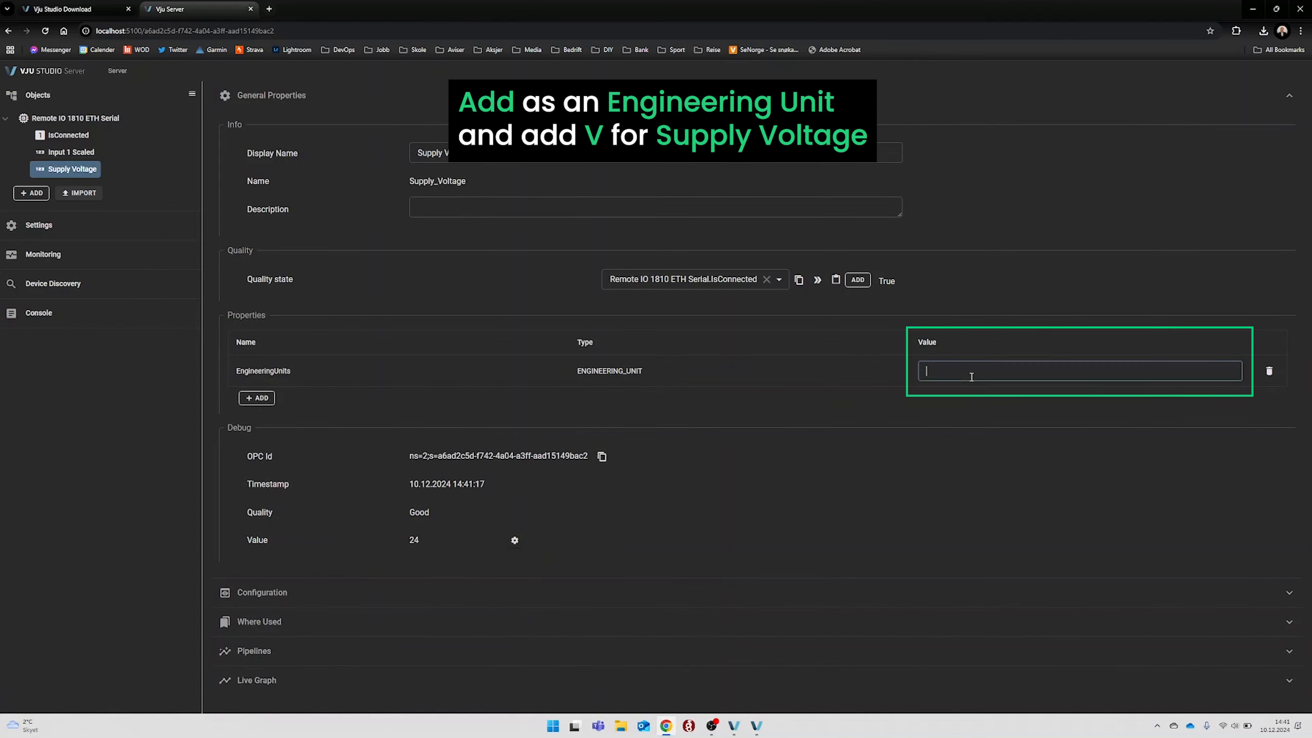
type("V")
left_click(844, 380)
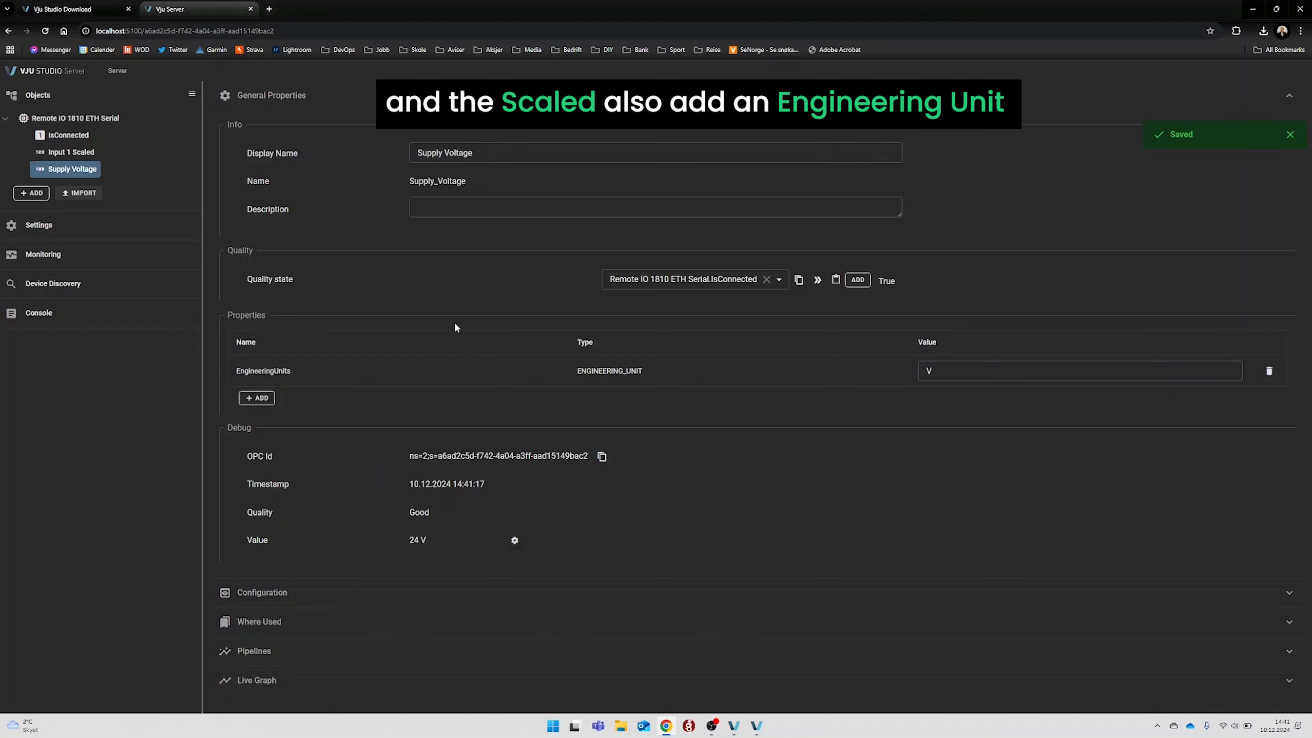
Add an ENGINEERING_UNIT property with the value Scaled to the Input 1 Scaled variable
left_click(71, 152)
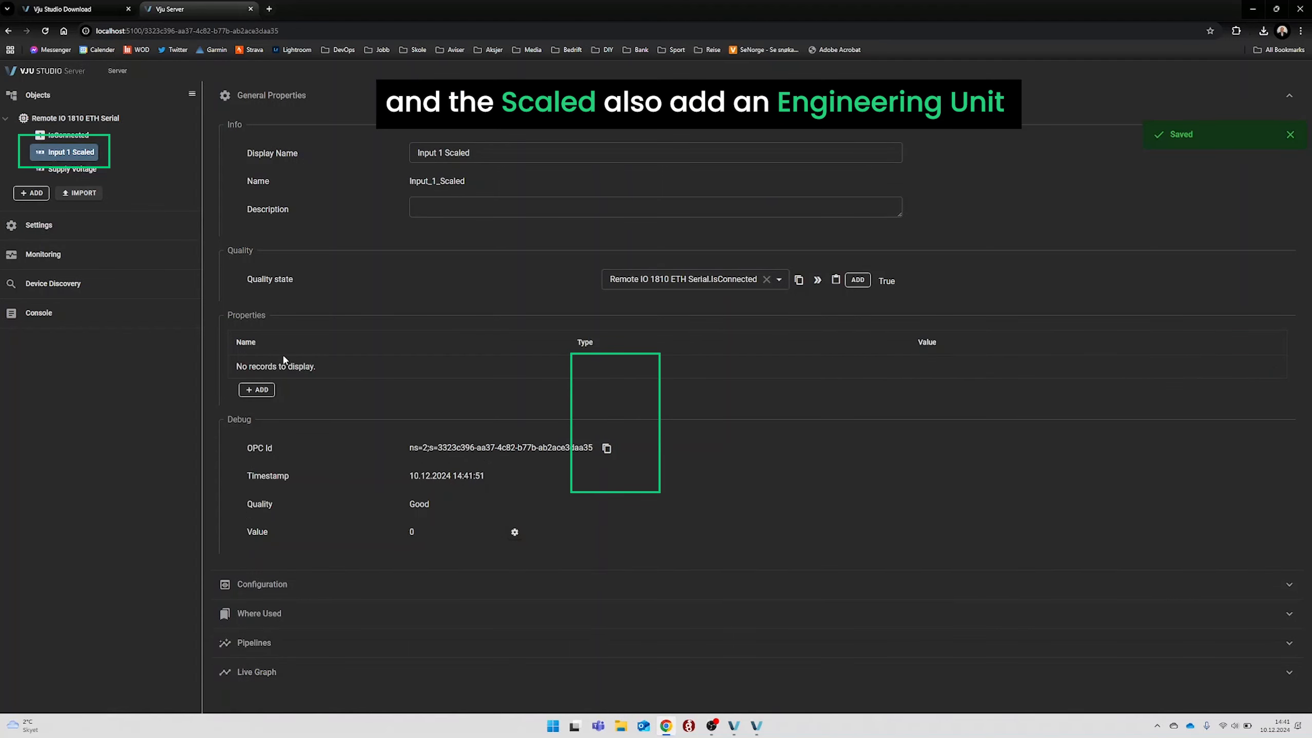
left_click(256, 390)
left_click(612, 374)
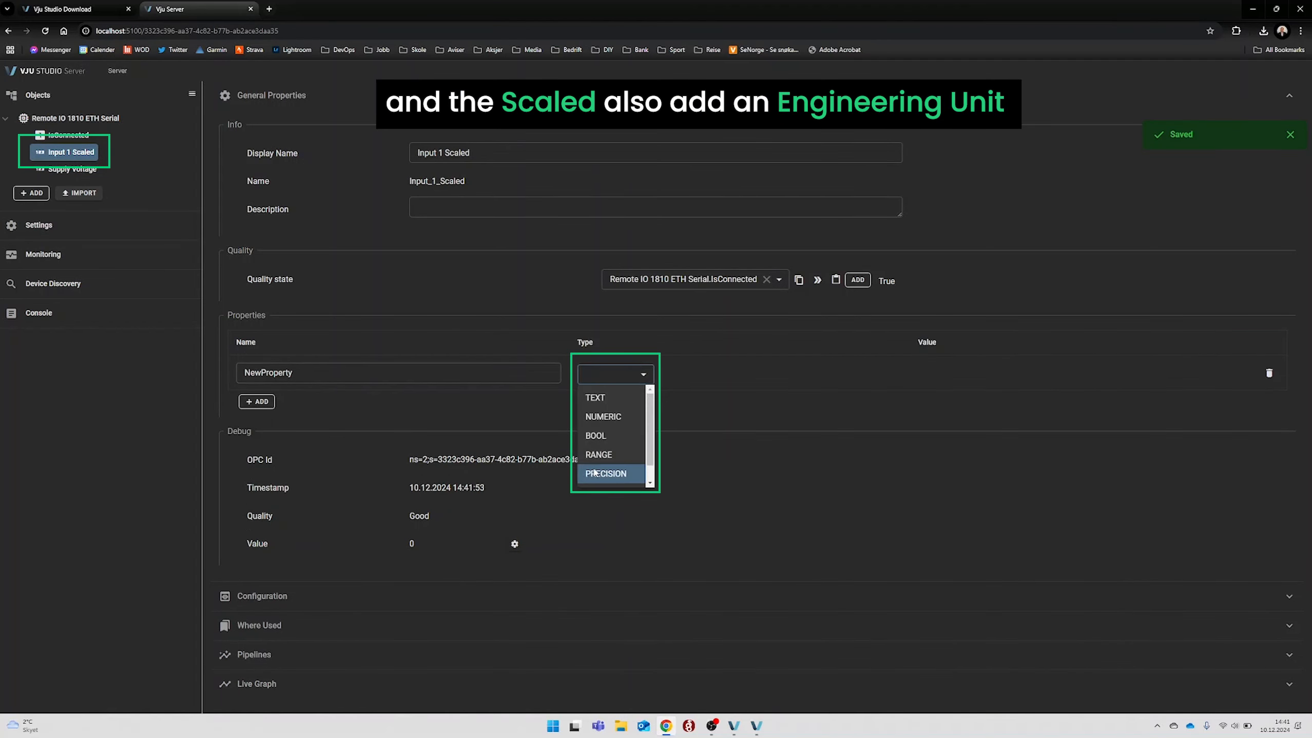
scroll(621, 474, "down", 1)
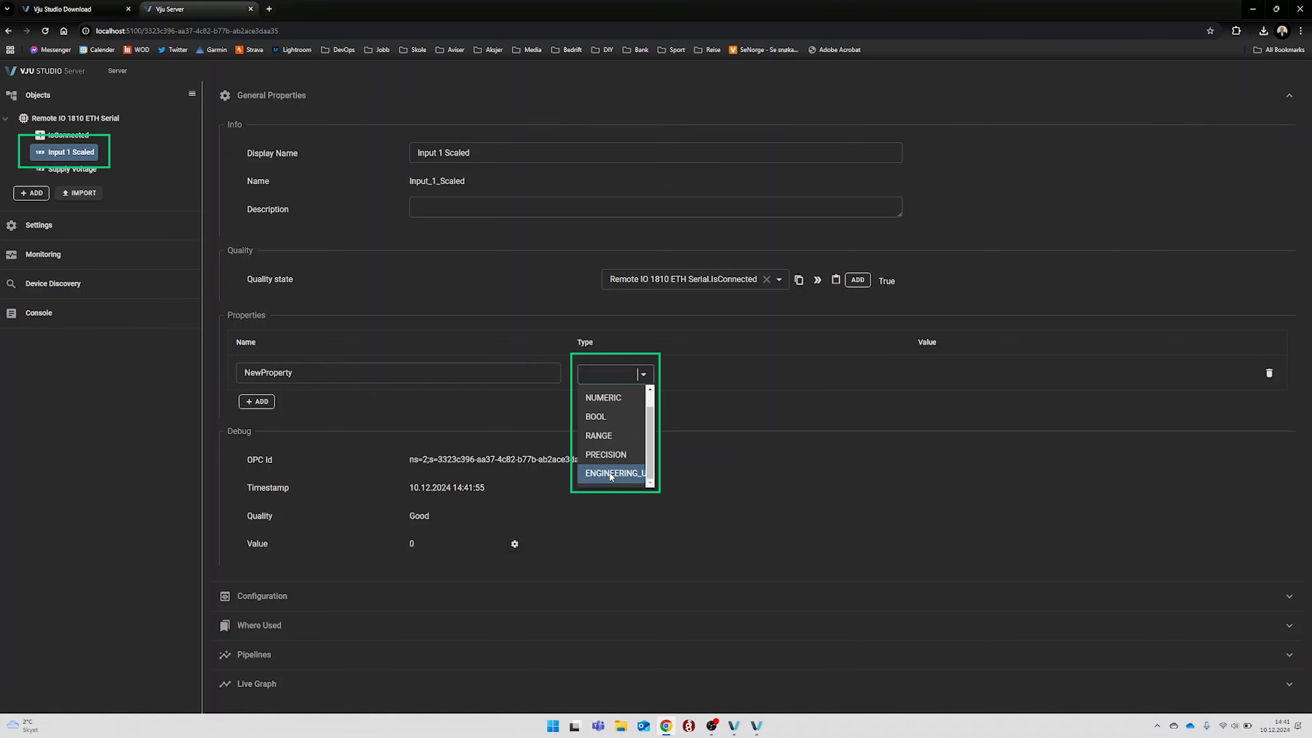
left_click(611, 473)
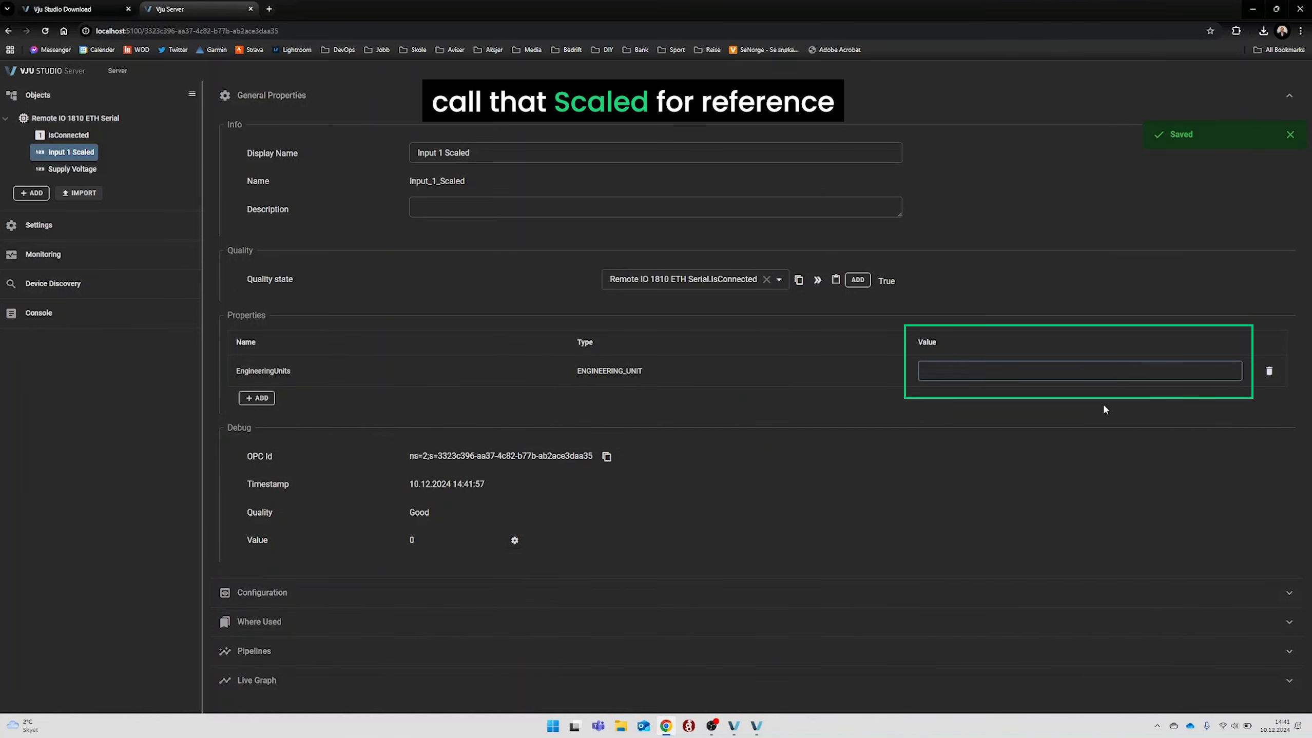
type("Scaled")
left_click(911, 440)
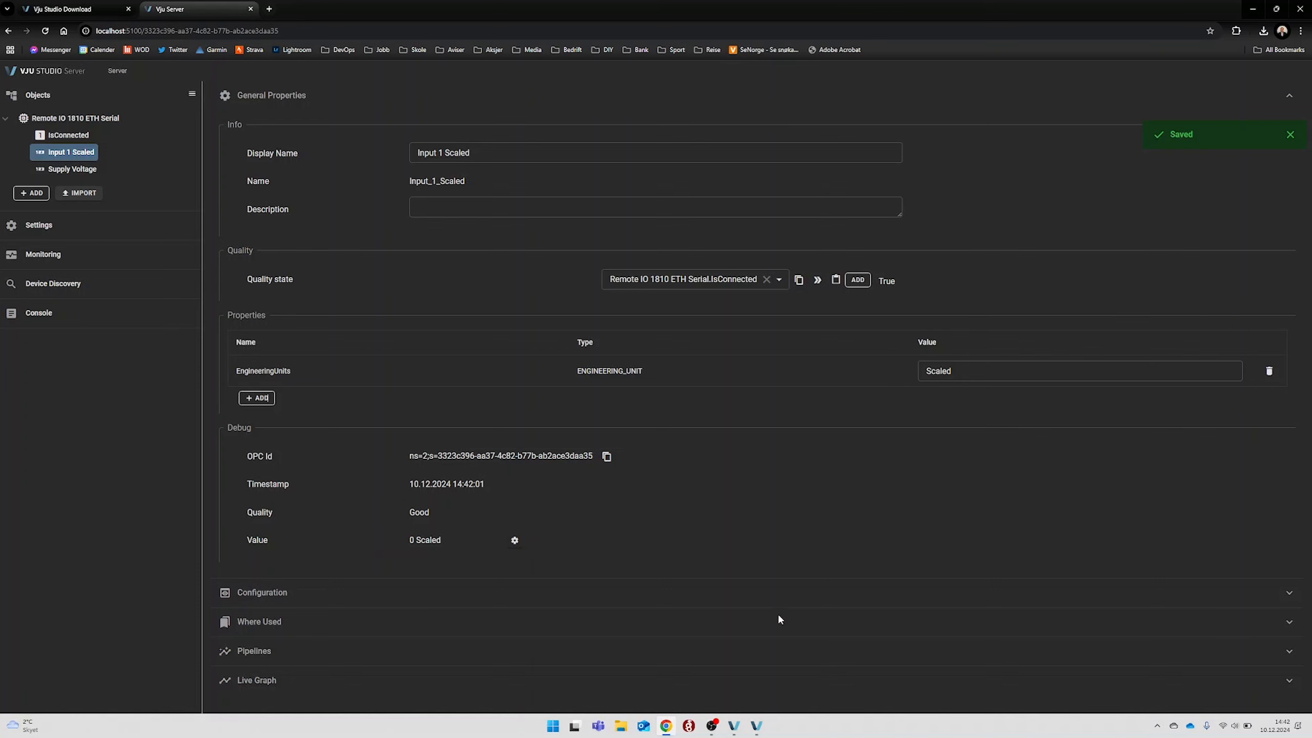
Switch to VJU Studio Display and link the Value and Unit element's value to the Remote IO 1810 ETH Serial Supply Voltage variable
mouse_move(765, 728)
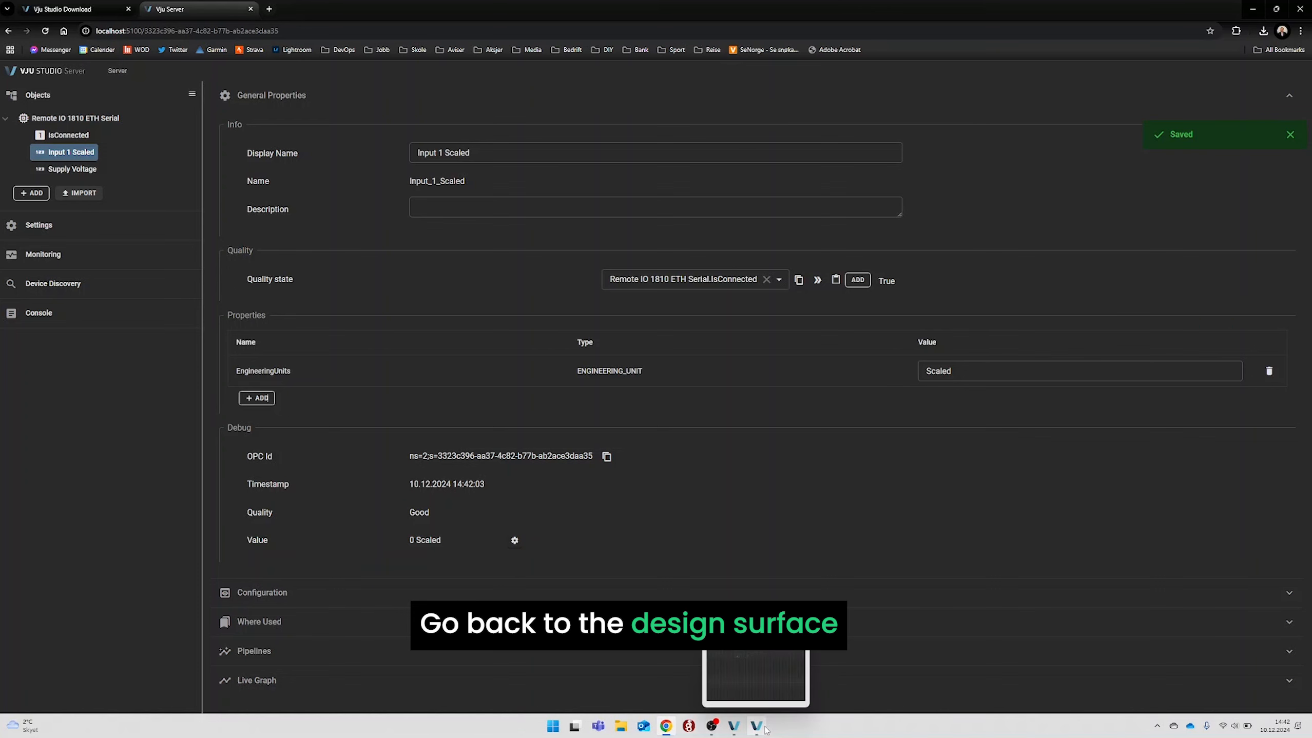
left_click(765, 728)
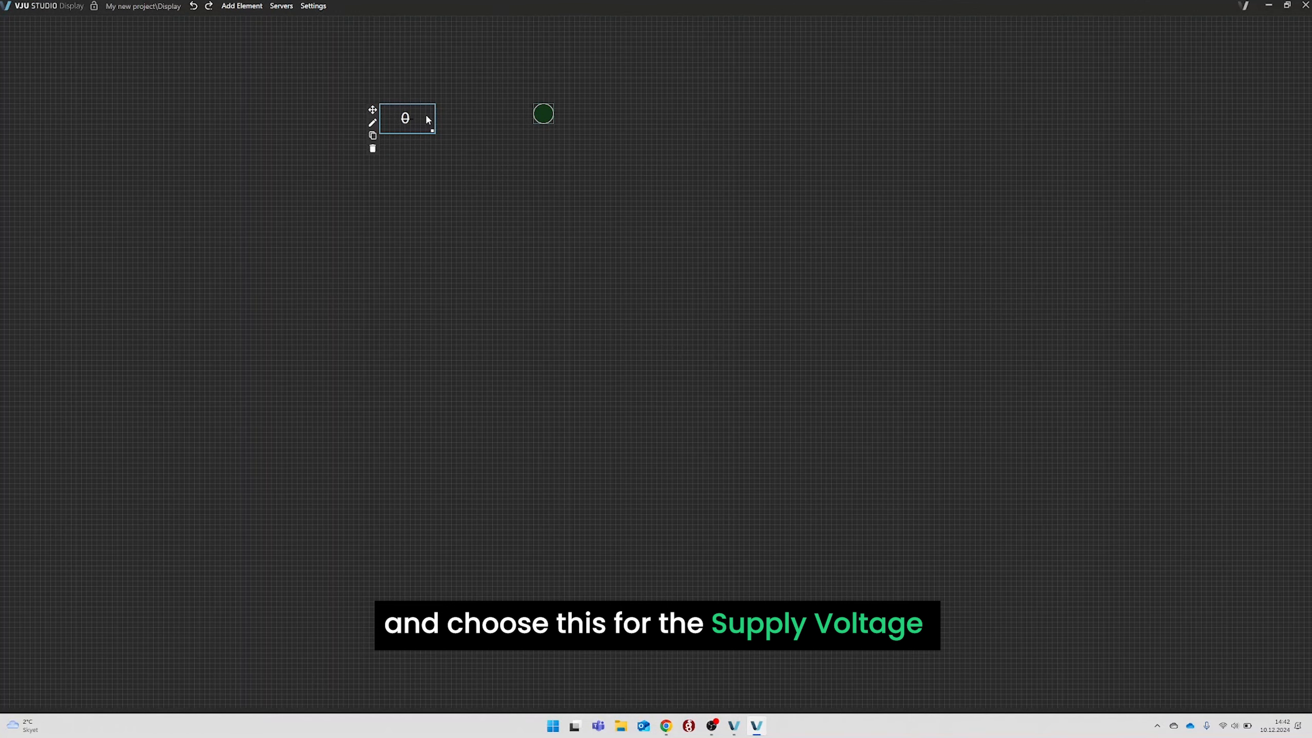
left_click(372, 123)
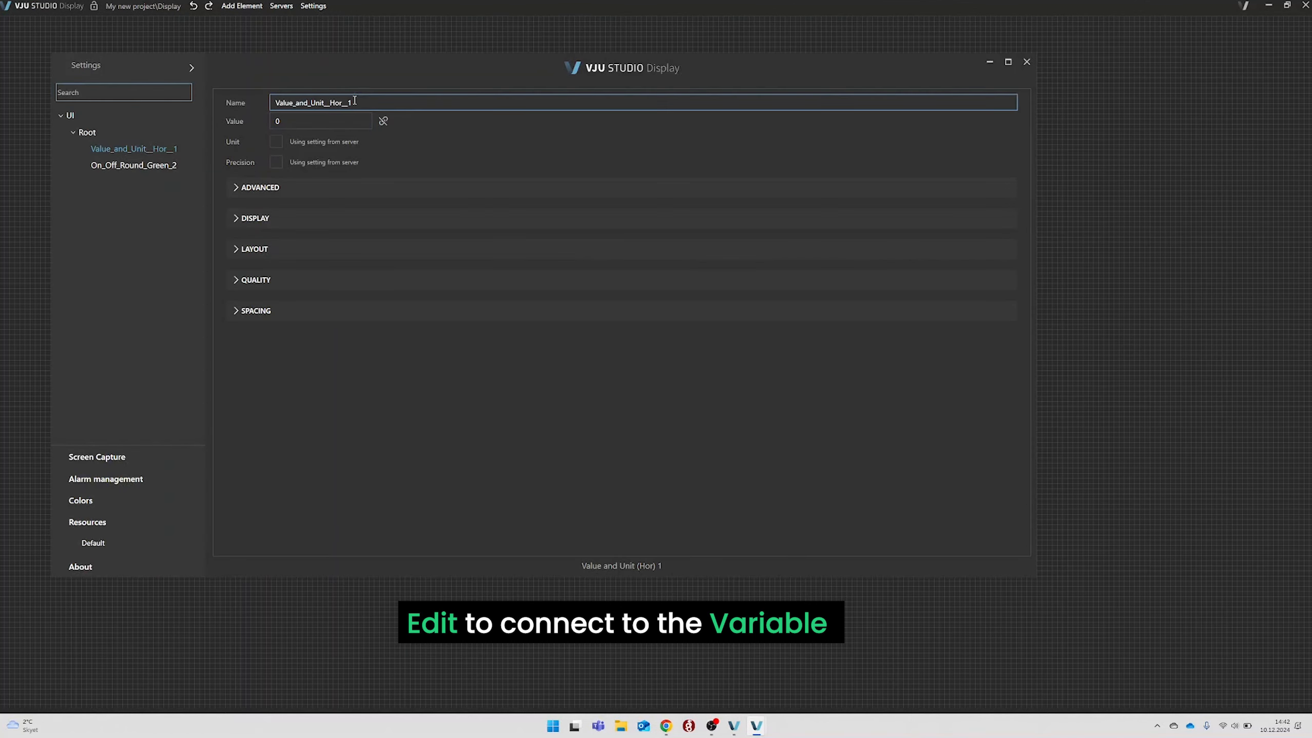
left_click(382, 121)
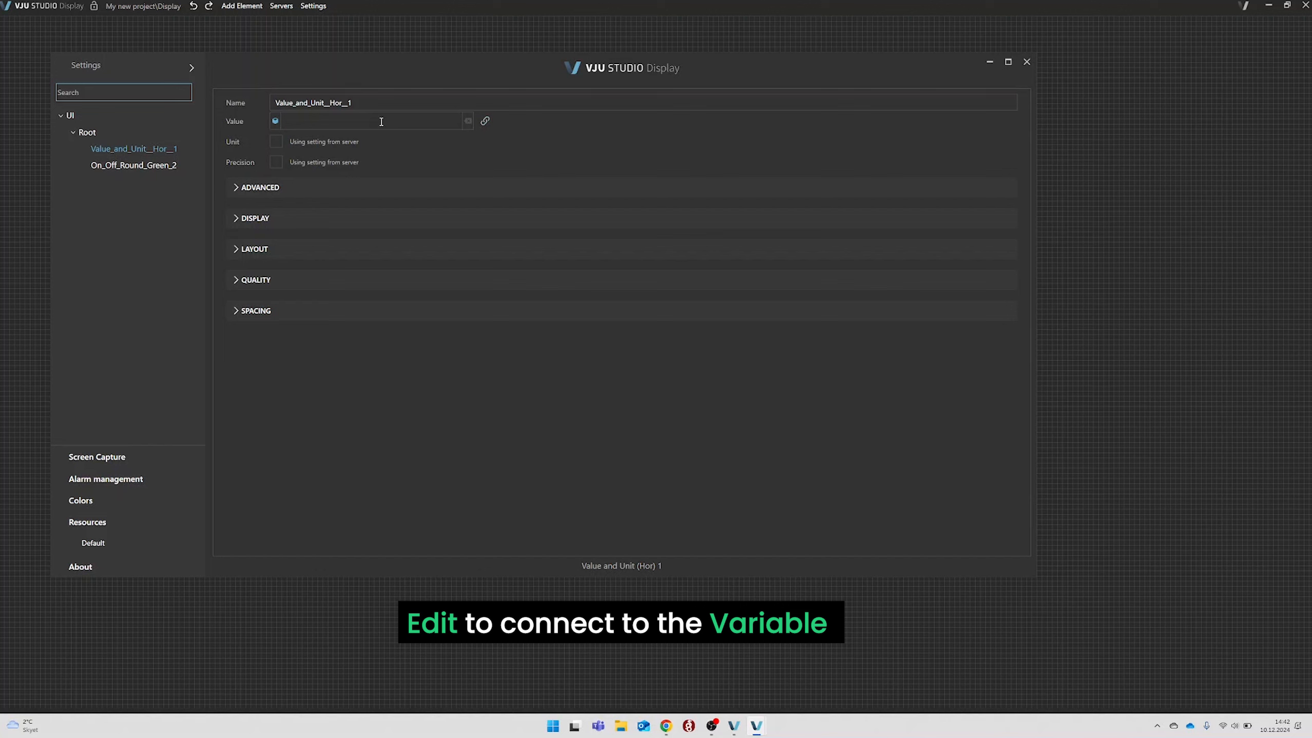
left_click(299, 121)
left_click(276, 139)
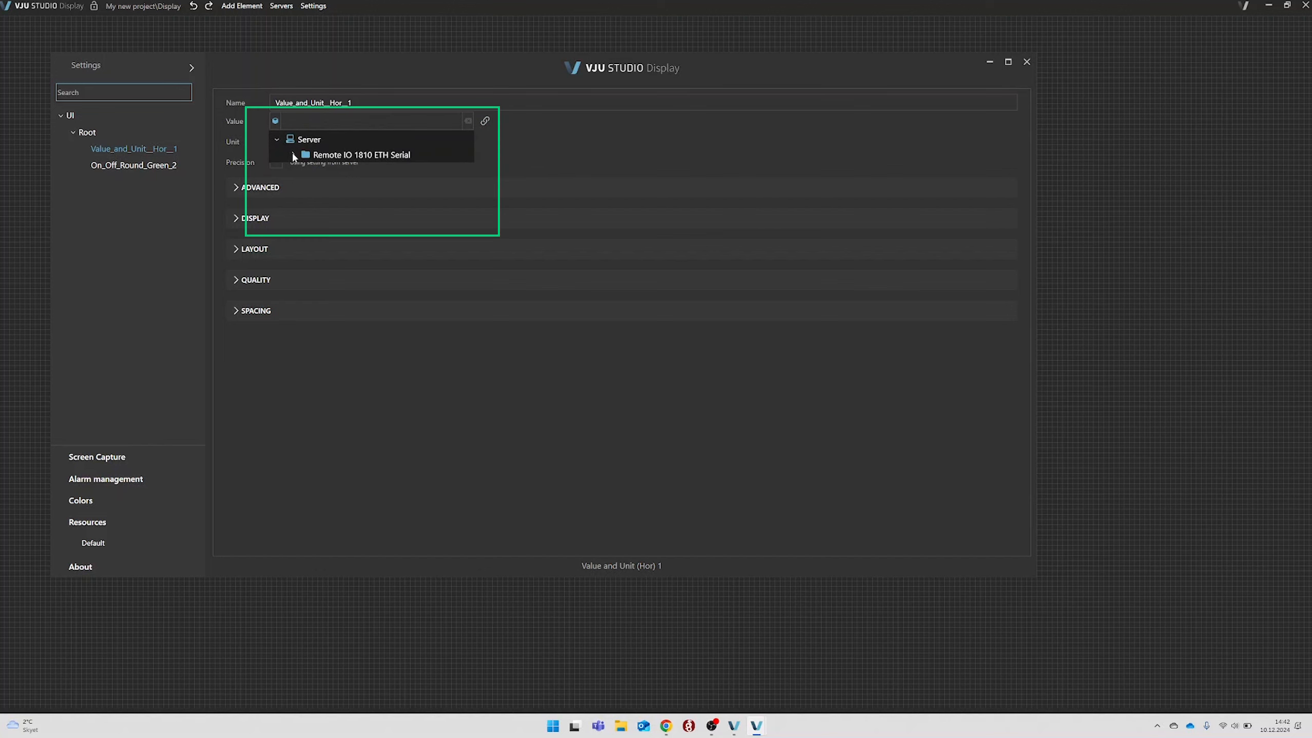
left_click(294, 155)
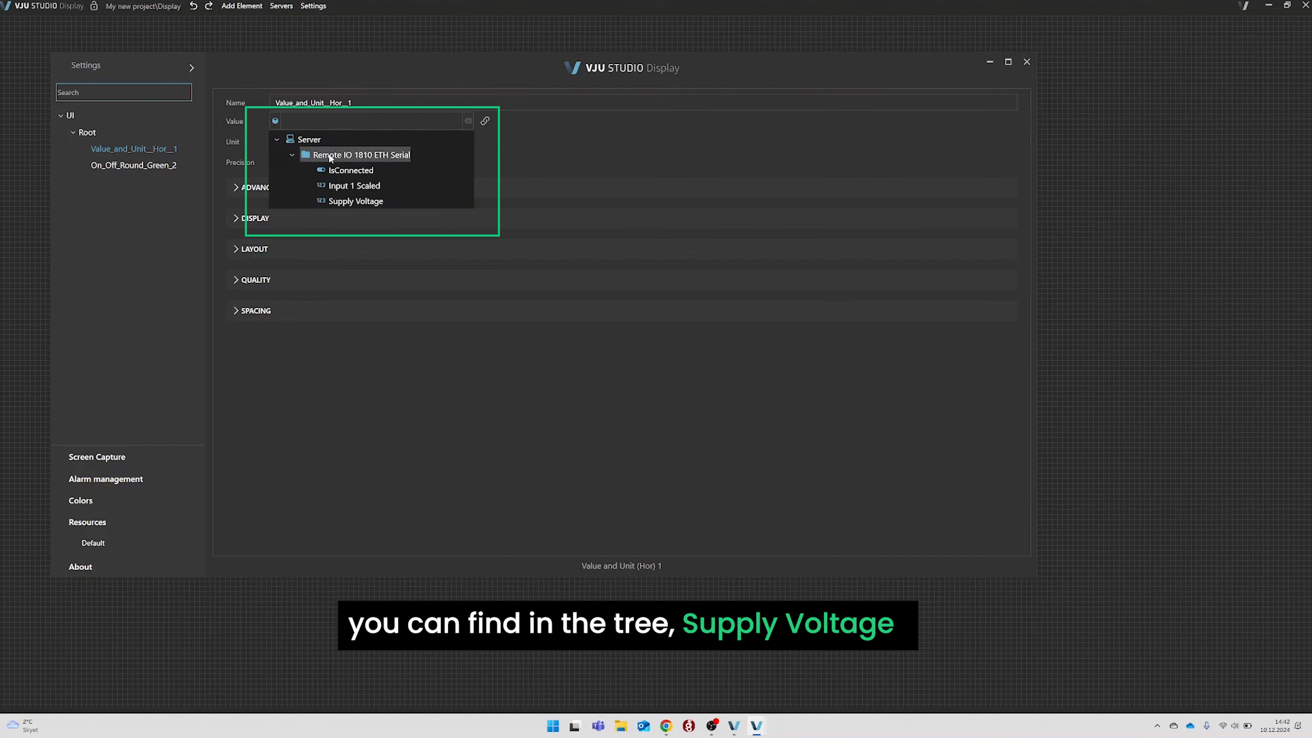
left_click(355, 201)
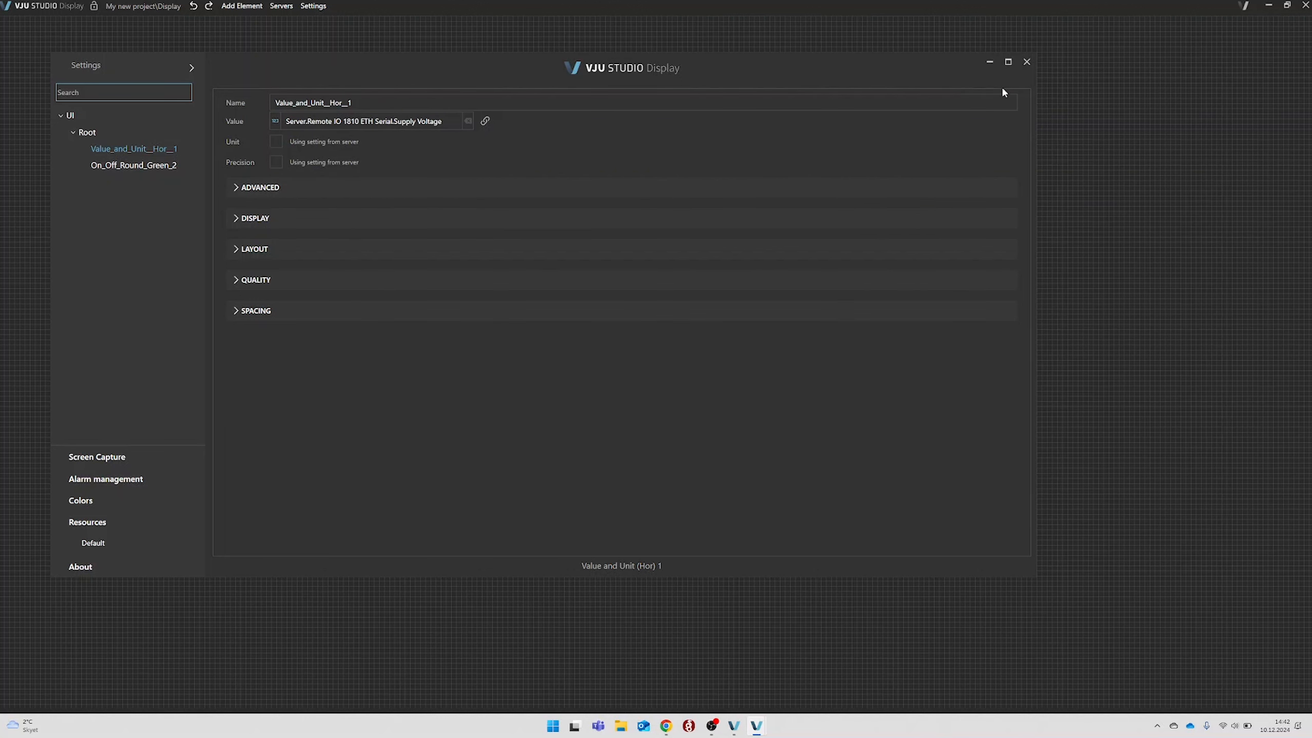
left_click(1026, 61)
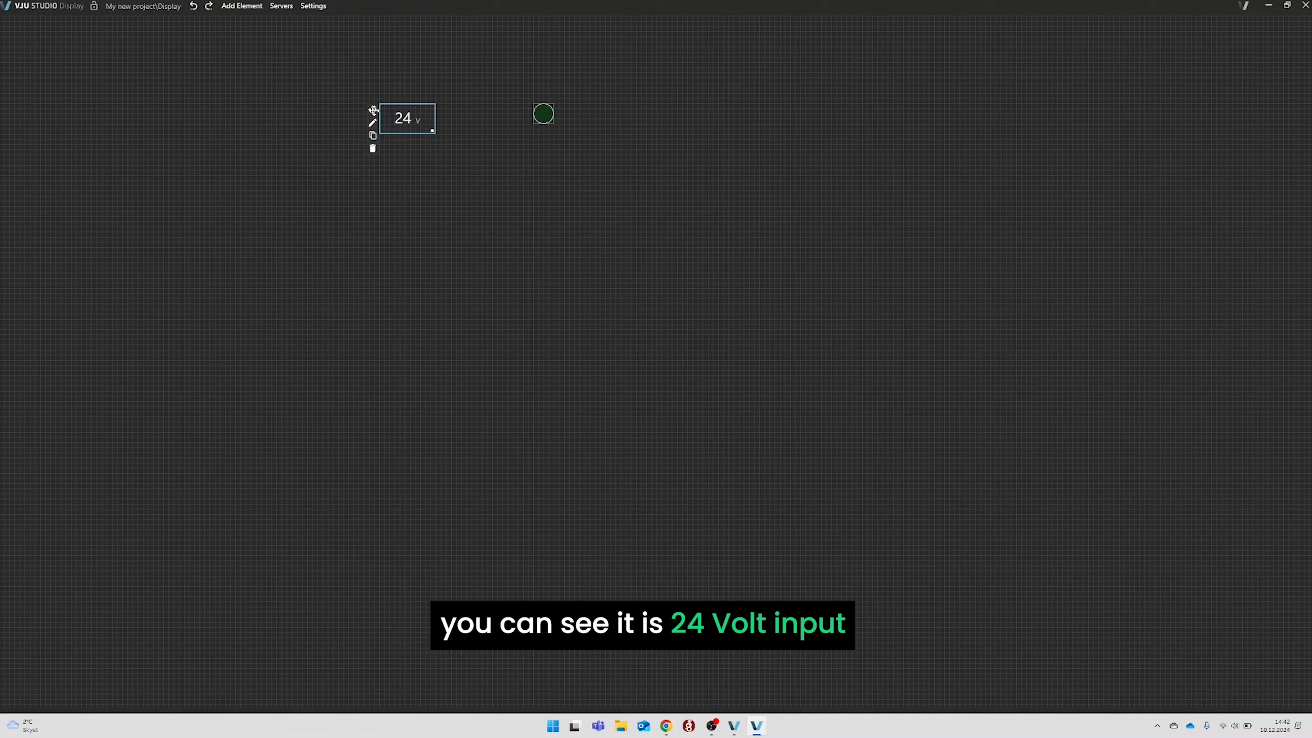
Move the voltage value element slightly up and left, and place the round indicator close beside it
mouse_move(372, 110)
left_mouse_down()
mouse_move(367, 85)
mouse_move(361, 94)
left_mouse_up()
left_click(541, 118)
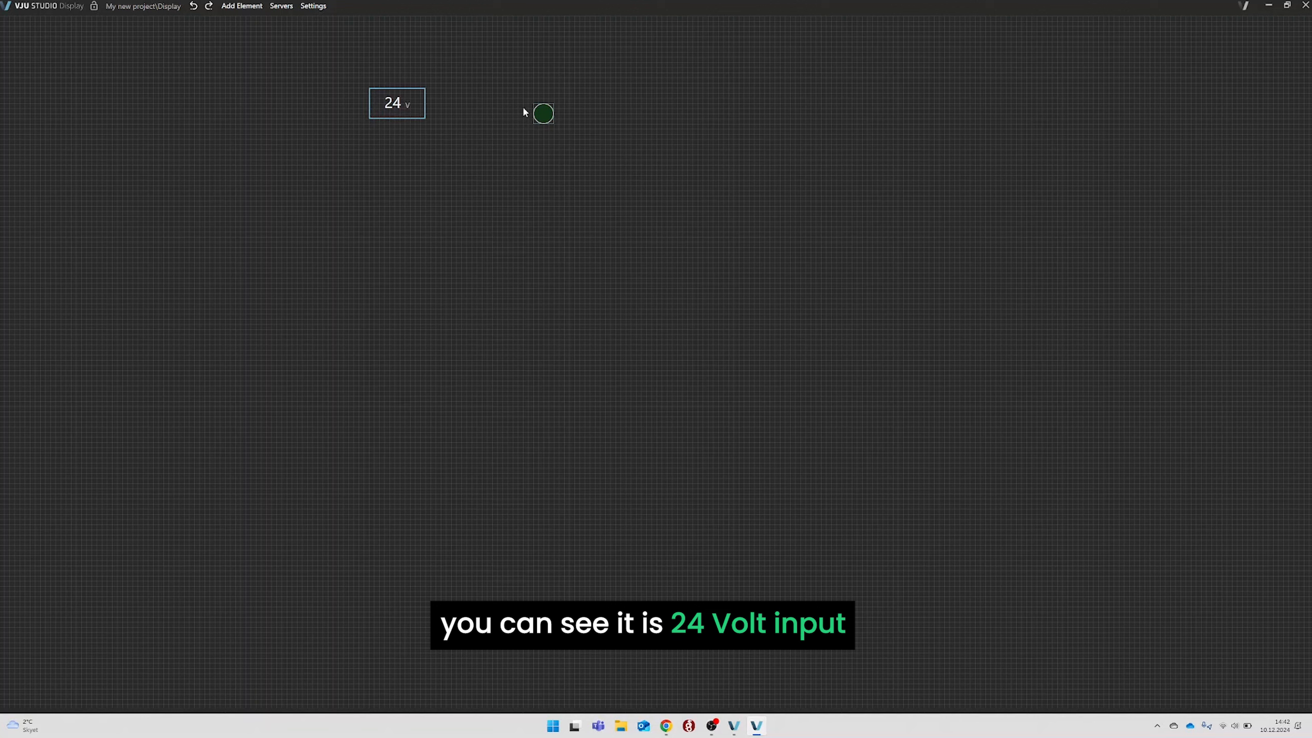
left_click_drag(526, 109, 459, 95)
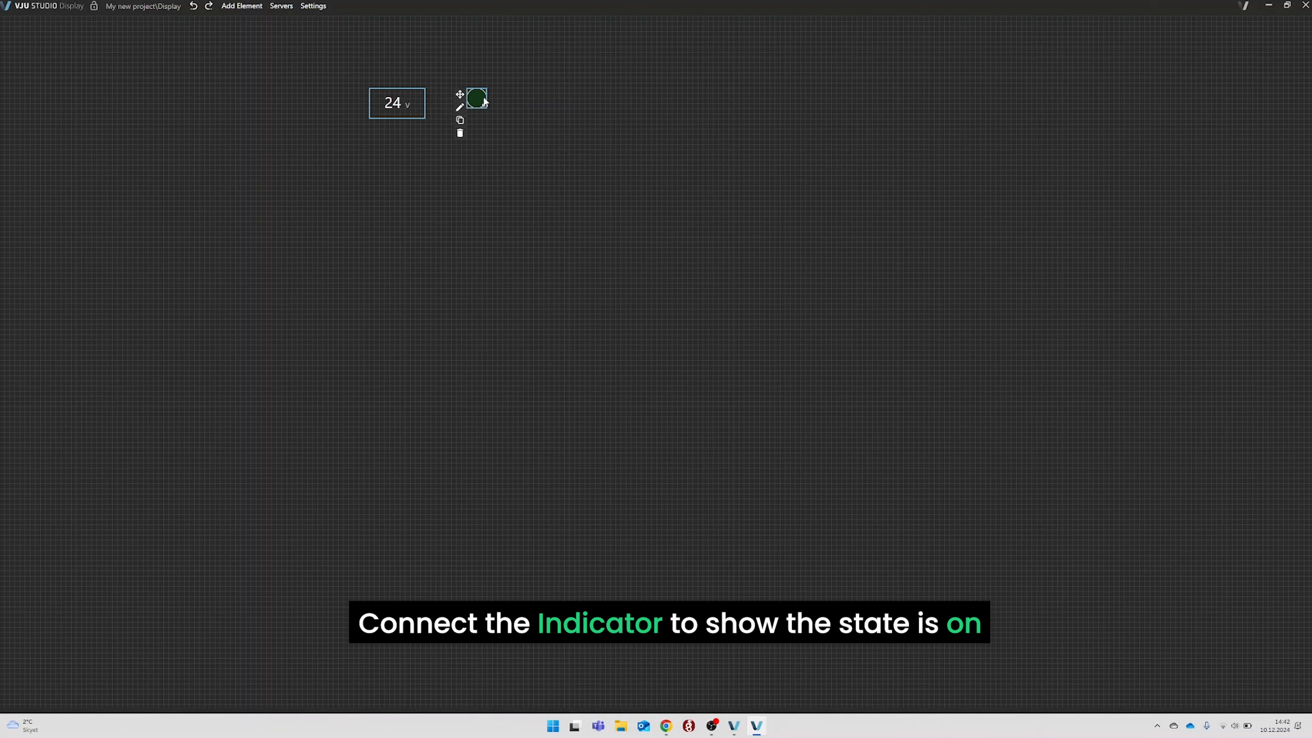
Link the round green indicator's state to the IsConnected variable of Remote IO 1810 ETH Serial
left_click(460, 108)
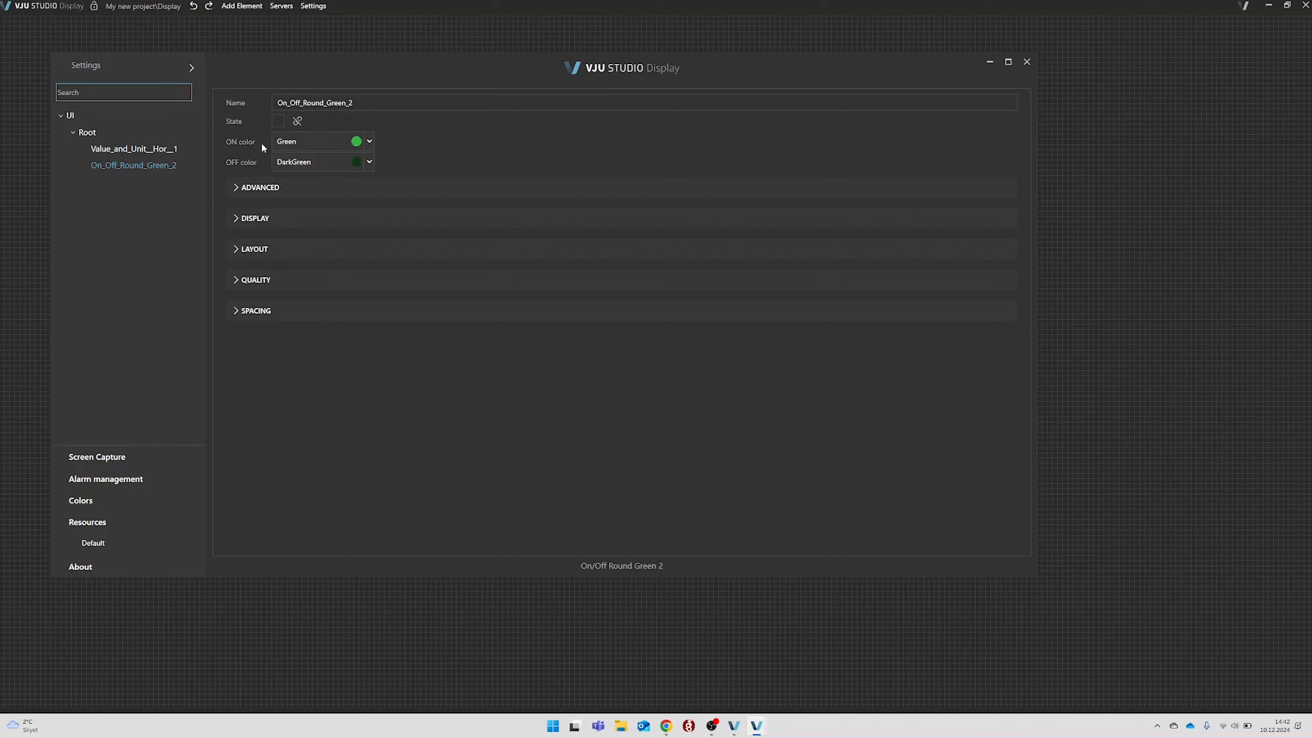
left_click(297, 121)
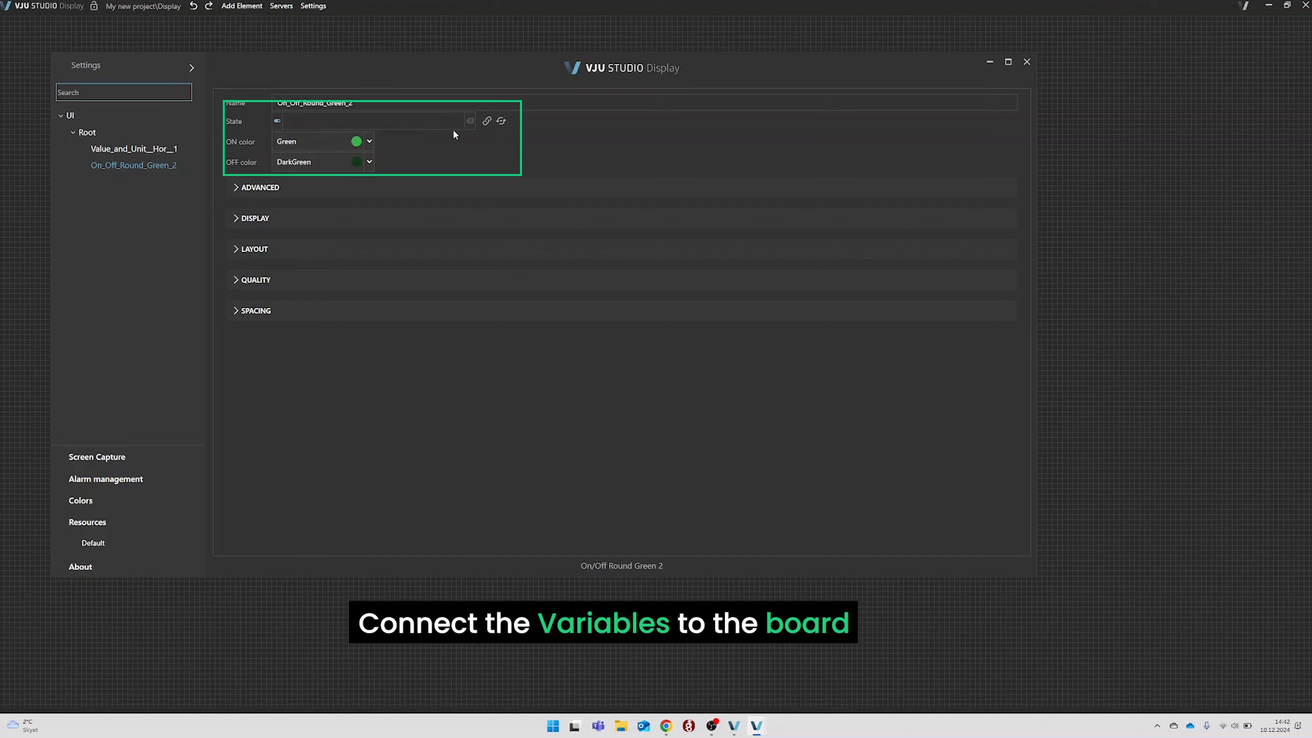
left_click(487, 121)
left_click(280, 139)
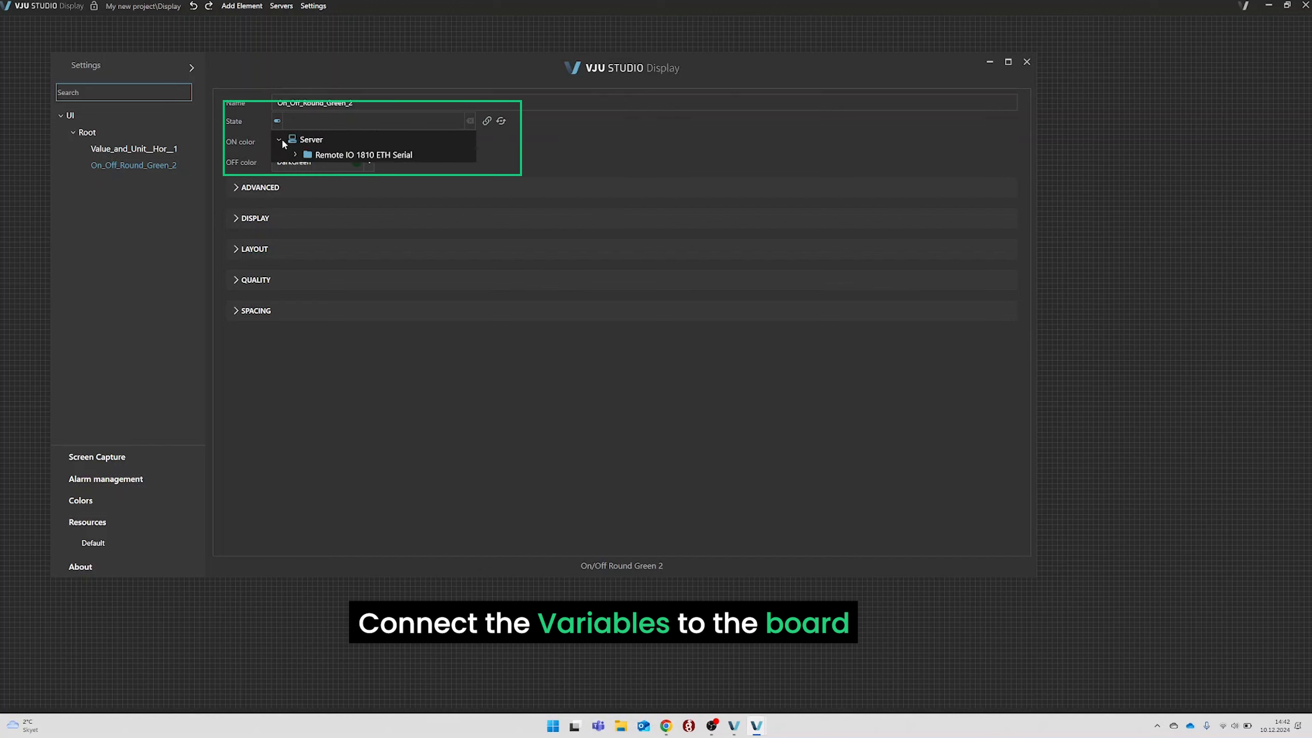
left_click(300, 159)
left_click(361, 175)
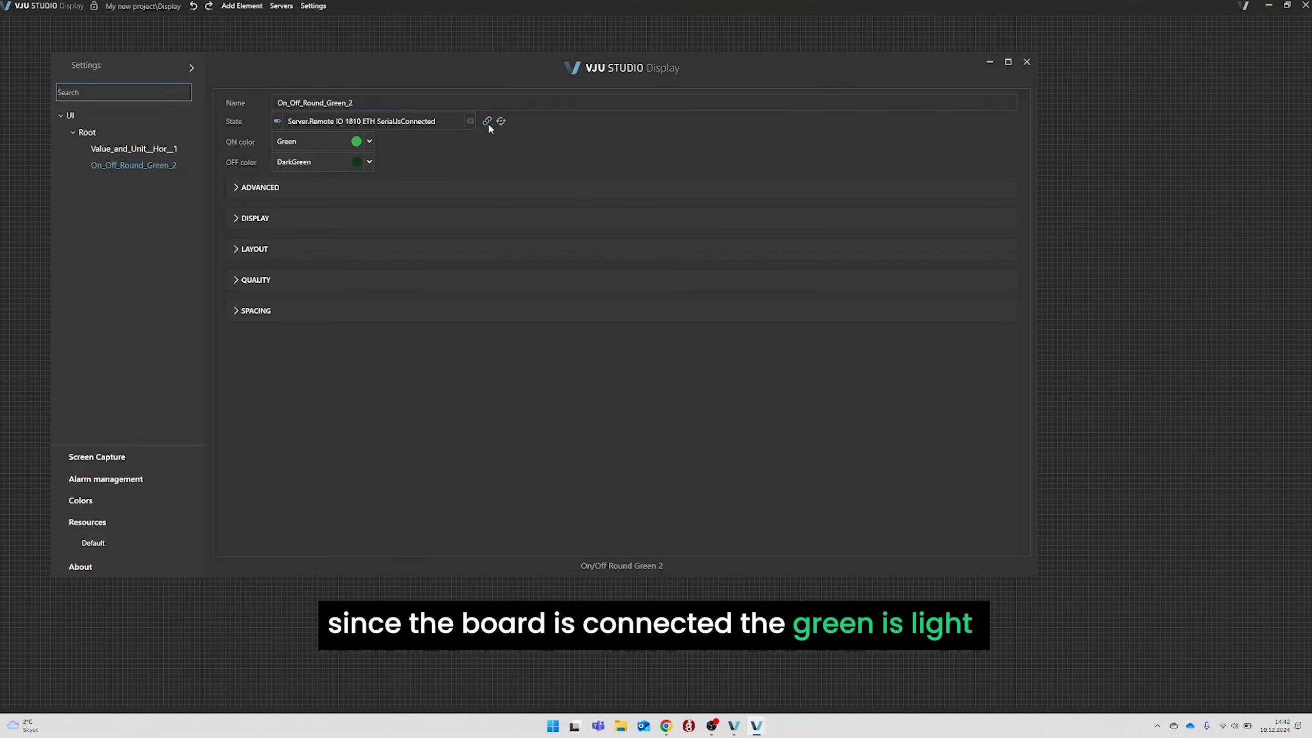
left_click(1026, 62)
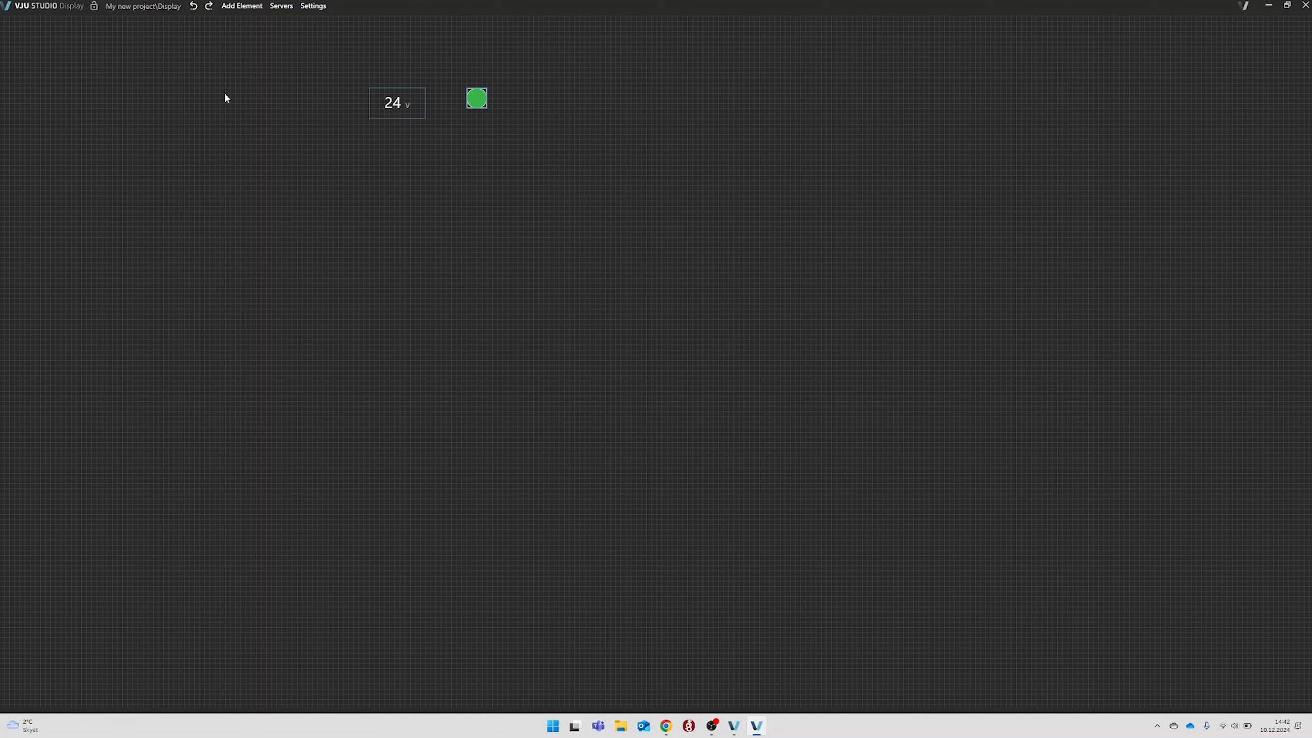
Add a Live Graph from the Visualization elements to the canvas, to the right of the round indicator
left_click(239, 7)
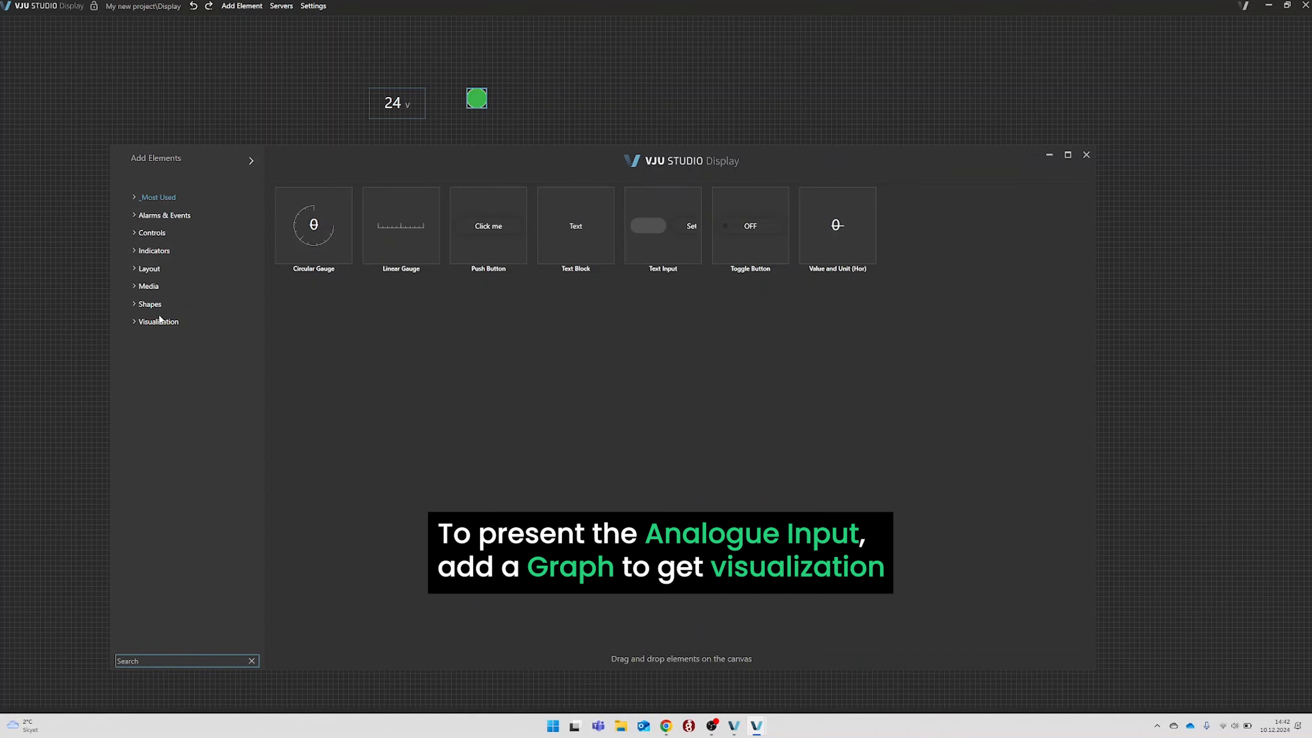
left_click(157, 323)
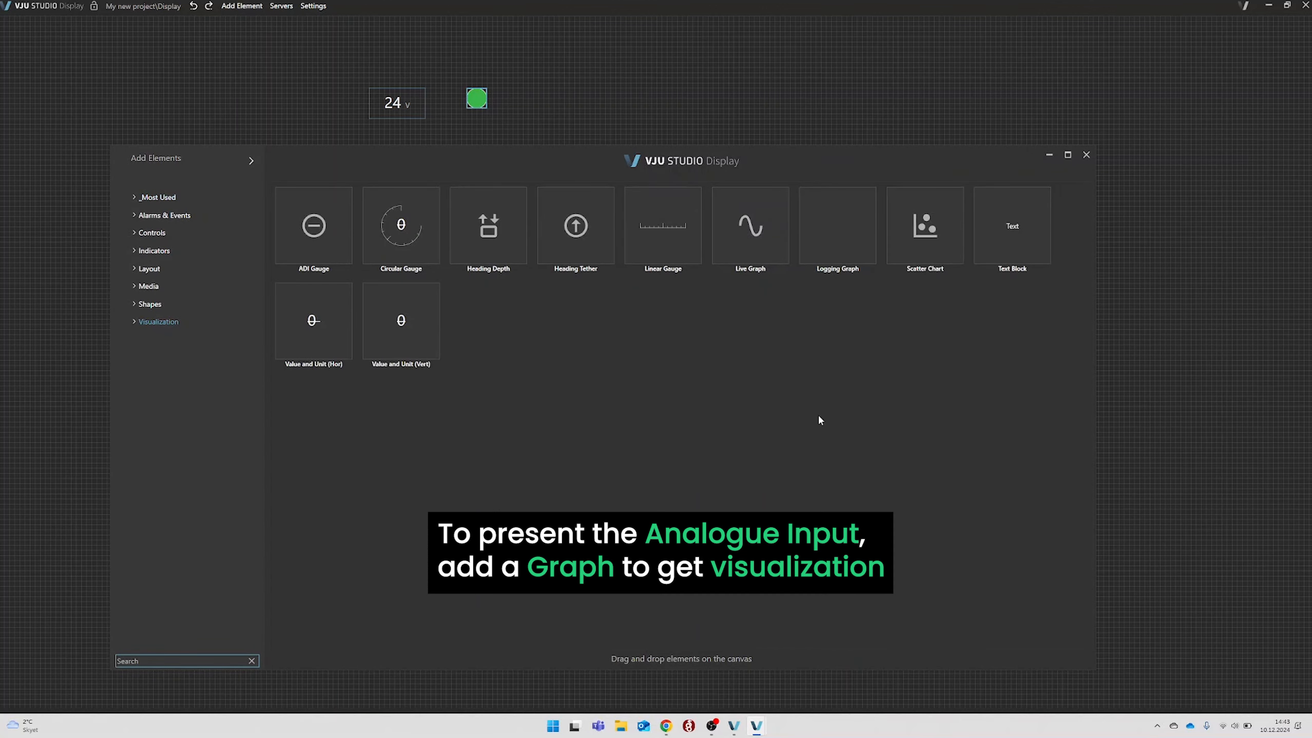
left_click_drag(755, 246, 612, 108)
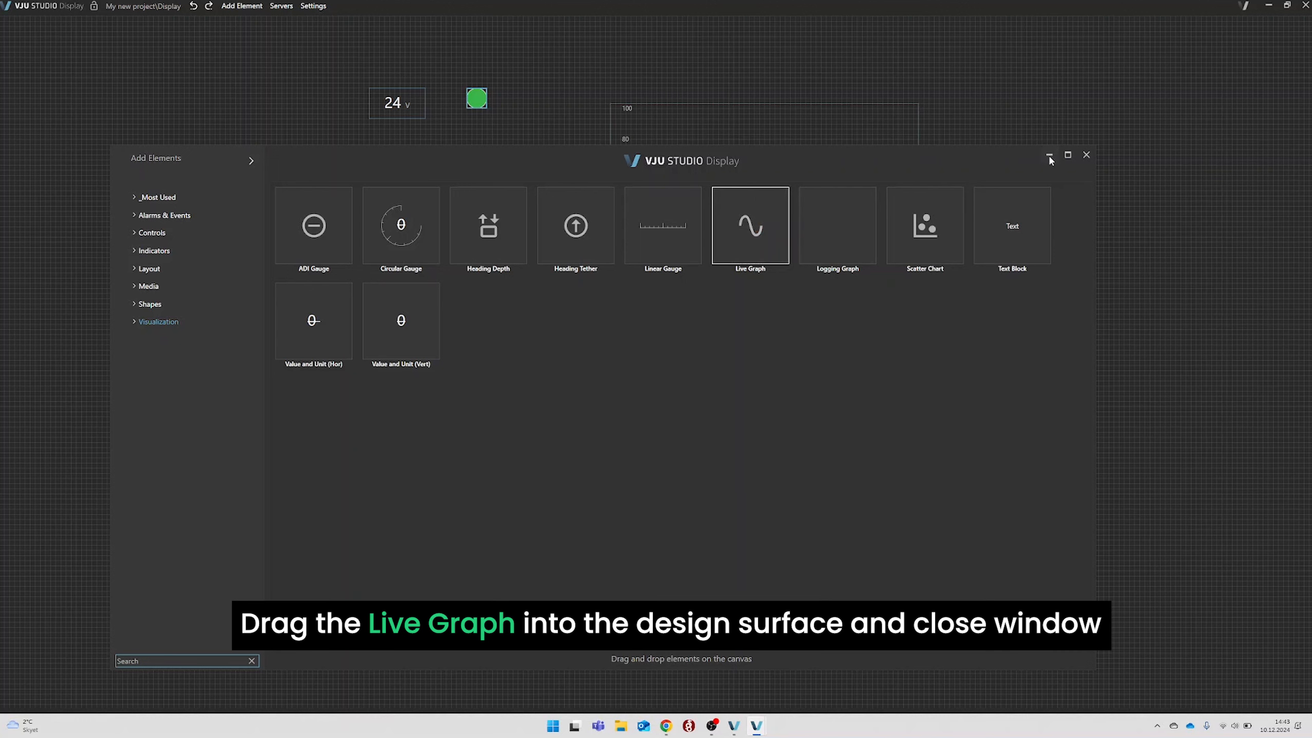
left_click(1086, 155)
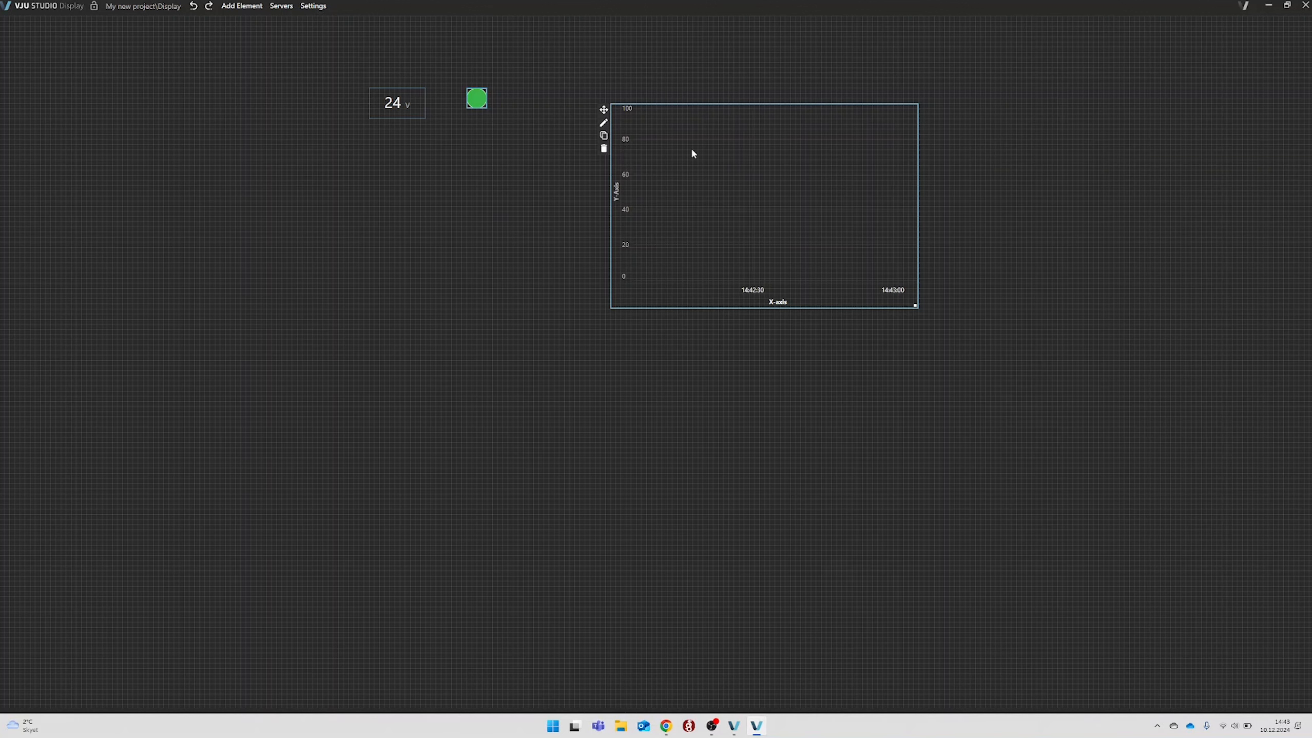
Add a variable to the live graph and link it to Input 1 Scaled of Remote IO 1810 ETH Serial
left_click(603, 123)
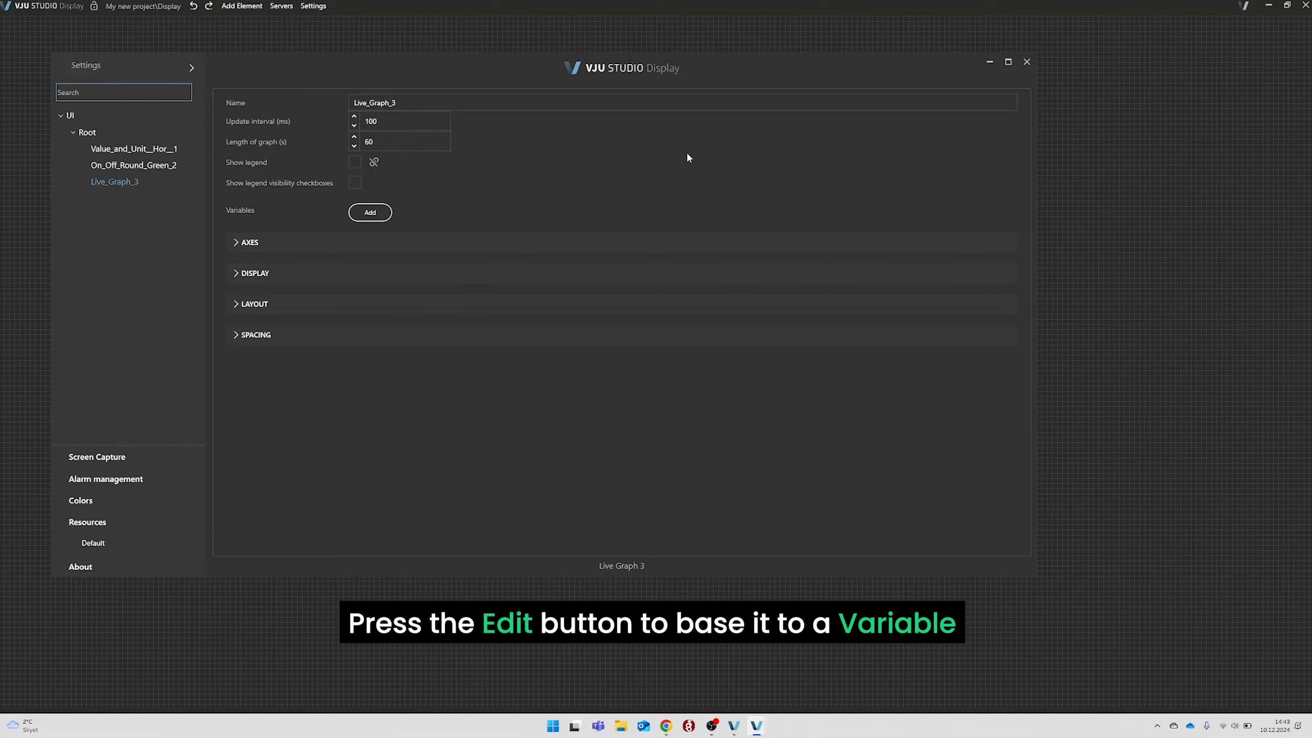
left_click(370, 213)
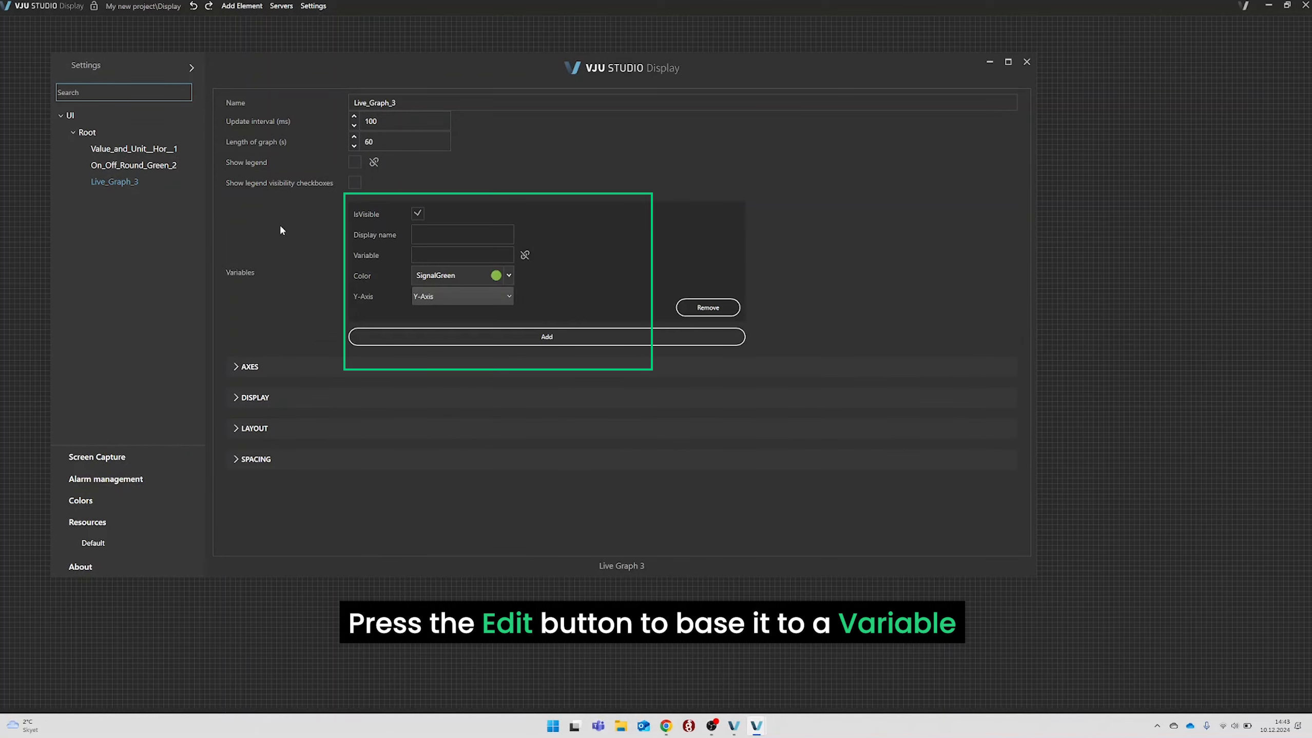
left_click(526, 255)
left_click(490, 255)
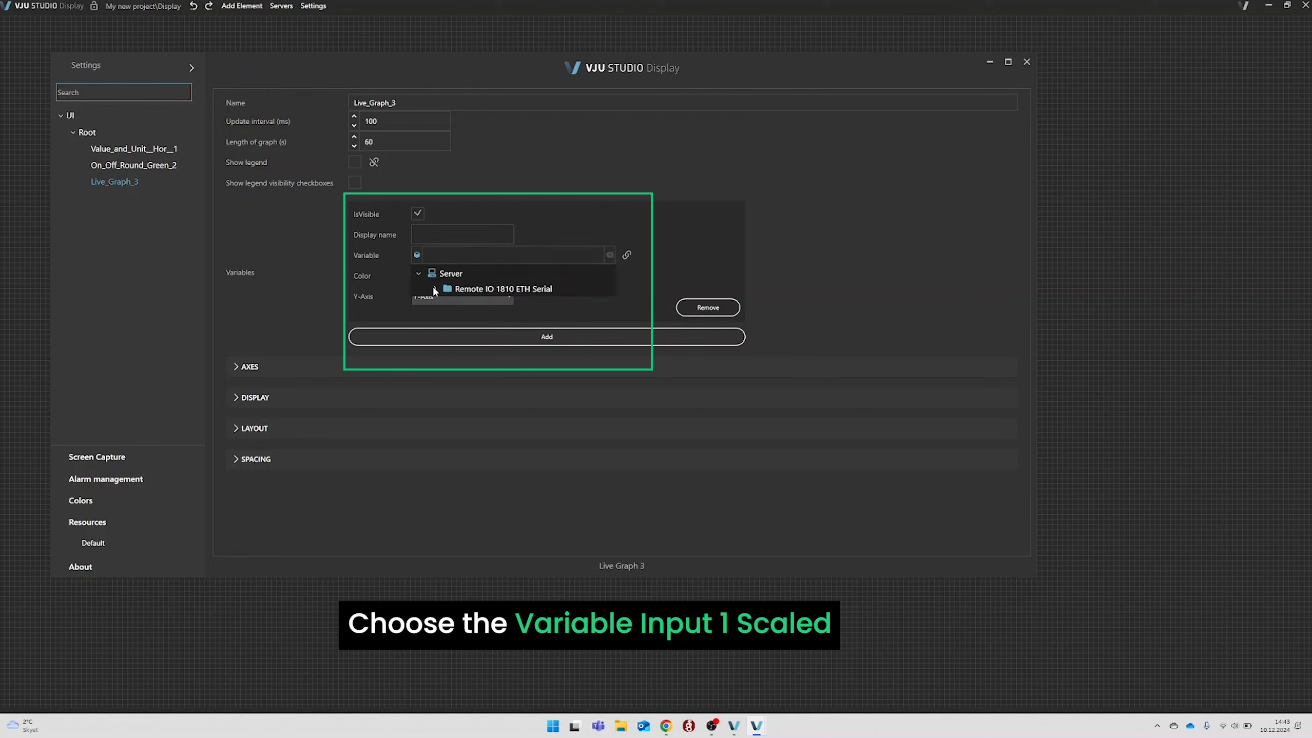
left_click(434, 289)
left_click(492, 320)
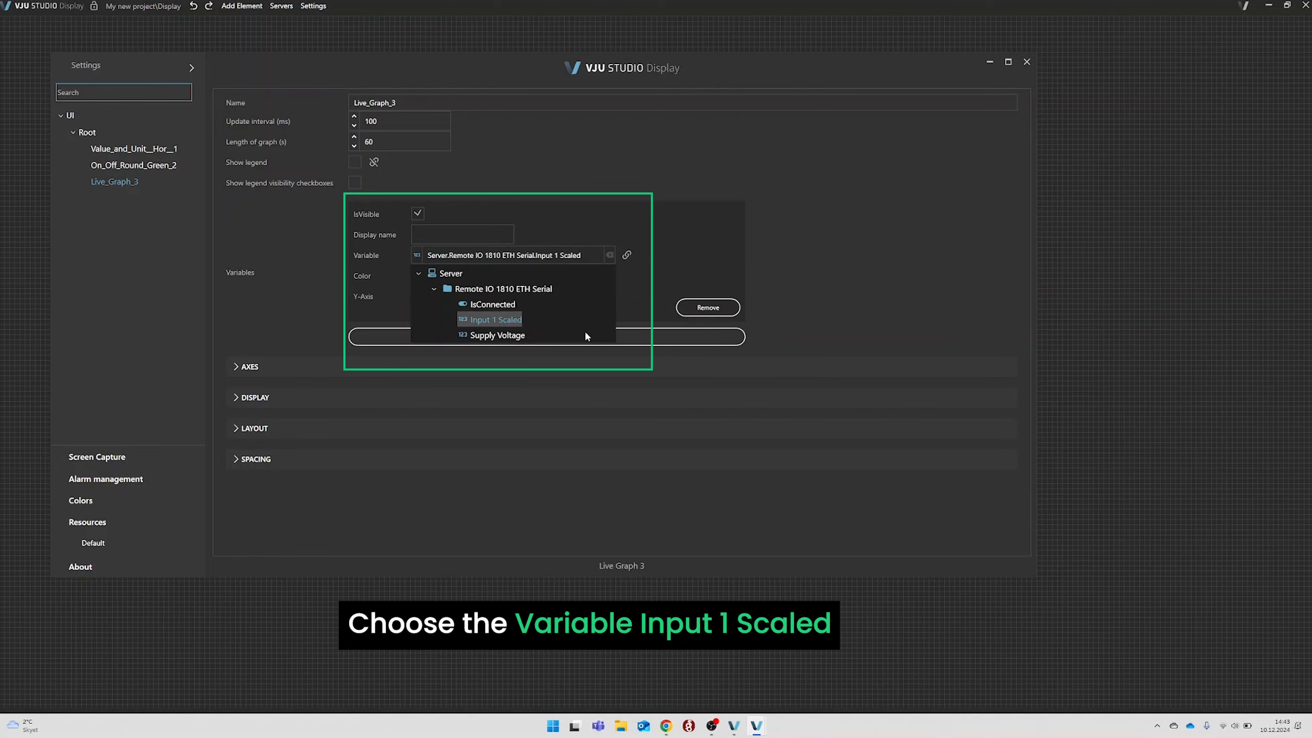
left_click(768, 265)
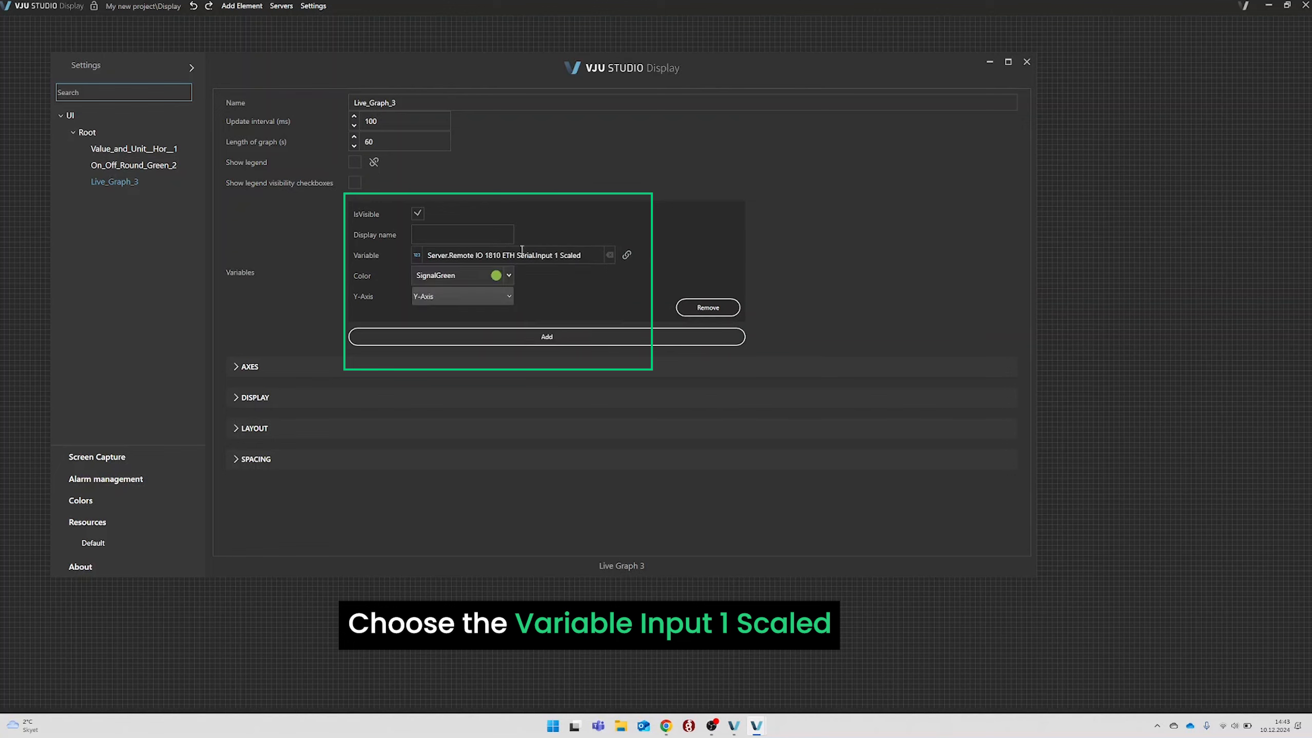
Change the live graph's Y-axis title to "Anolog input" and close the element's settings
left_click(238, 366)
left_click(463, 416)
scroll(464, 420, "down", 1)
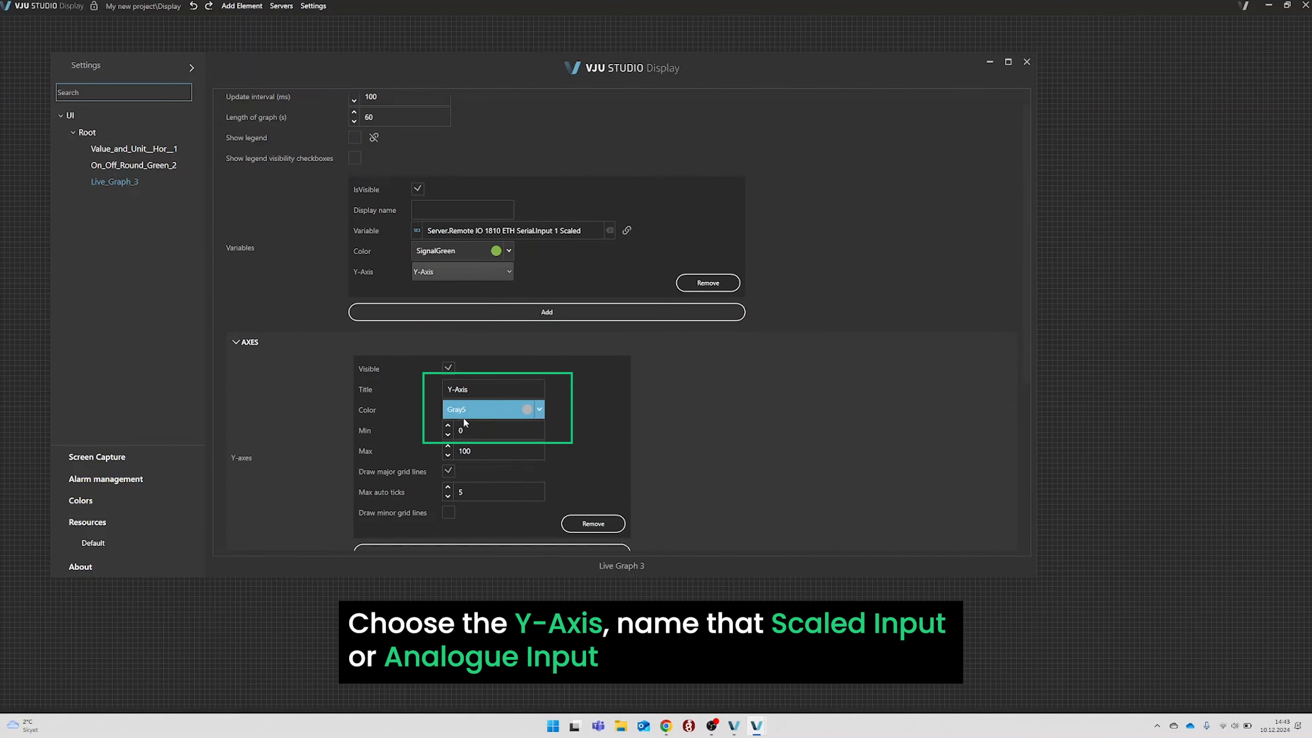
left_click_drag(471, 391, 432, 391)
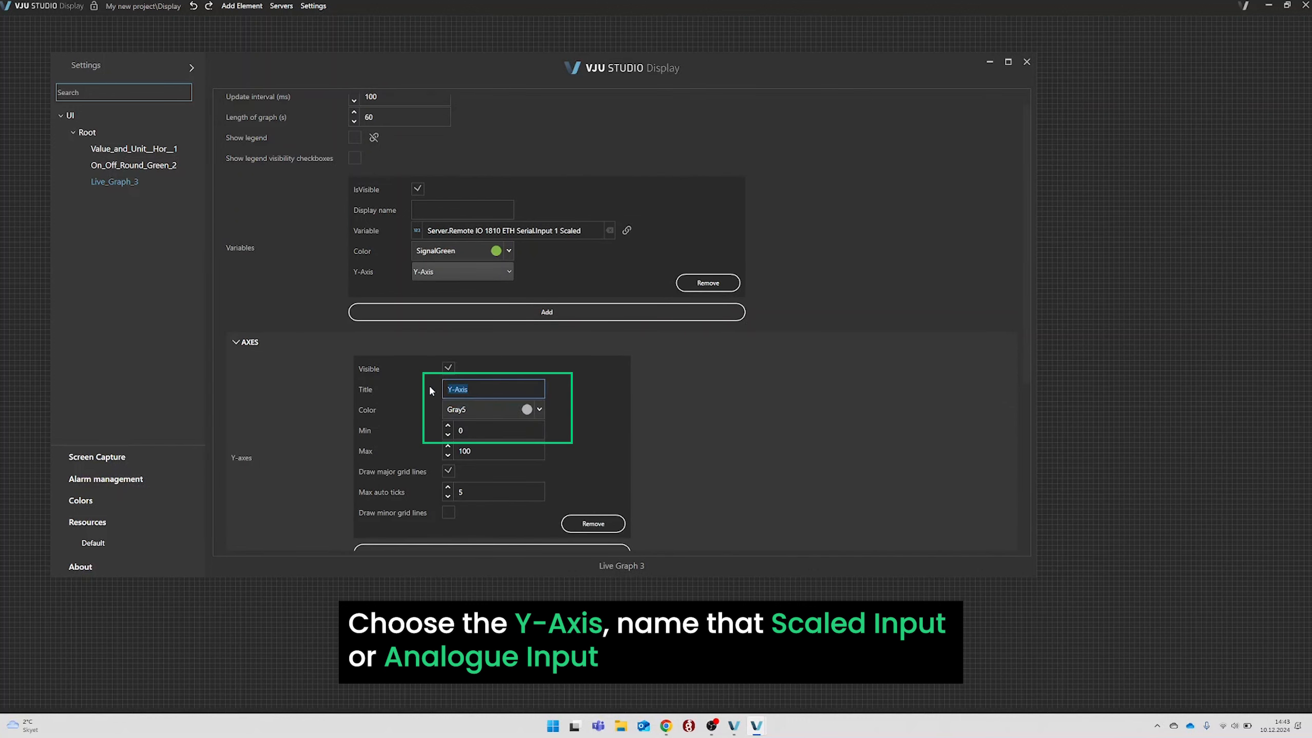
type("Scaled input")
left_click_drag(504, 396, 402, 382)
type("Anolog input")
key("Tab")
left_click(515, 428)
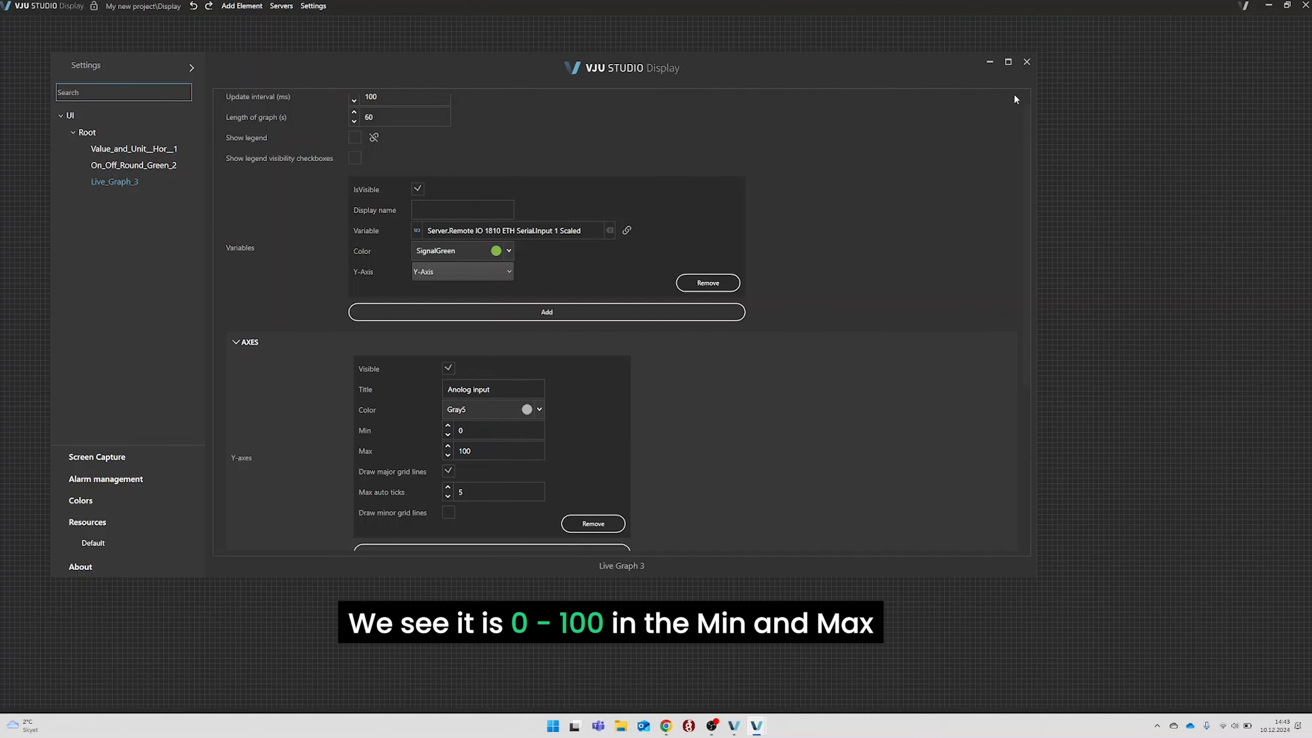
left_click(1027, 61)
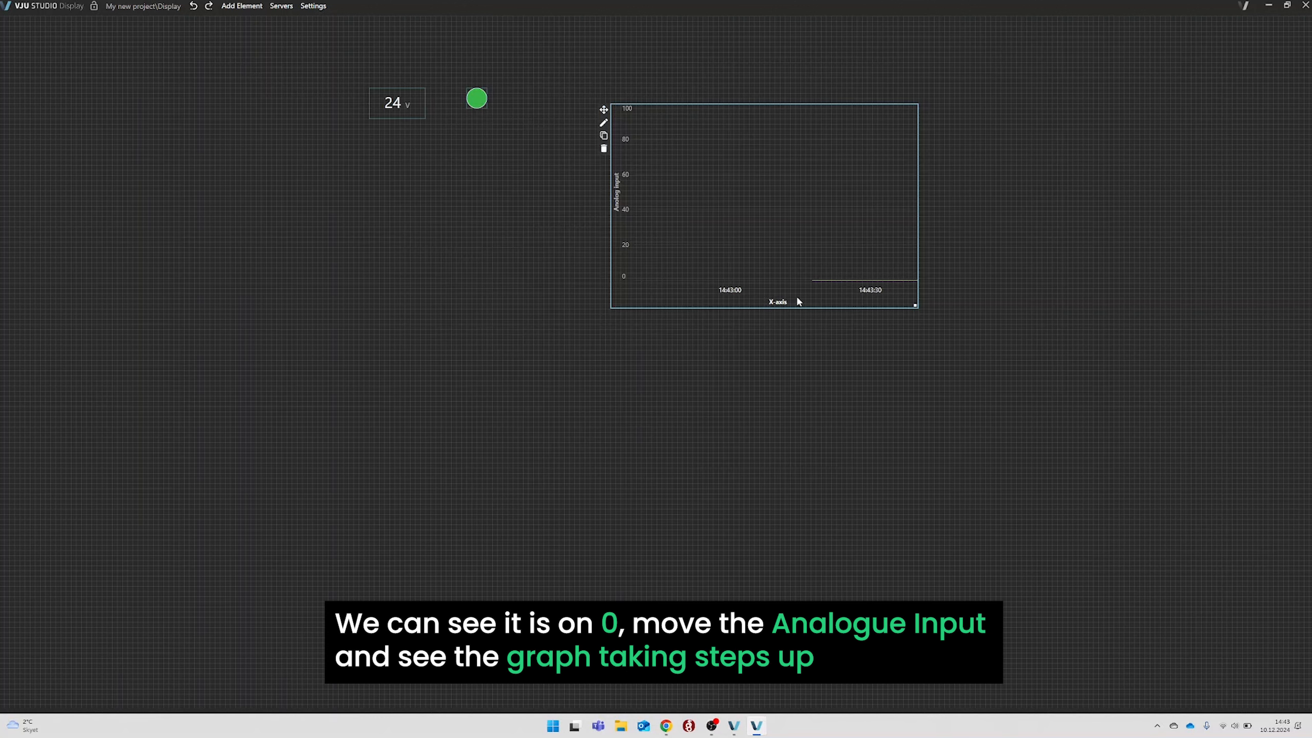